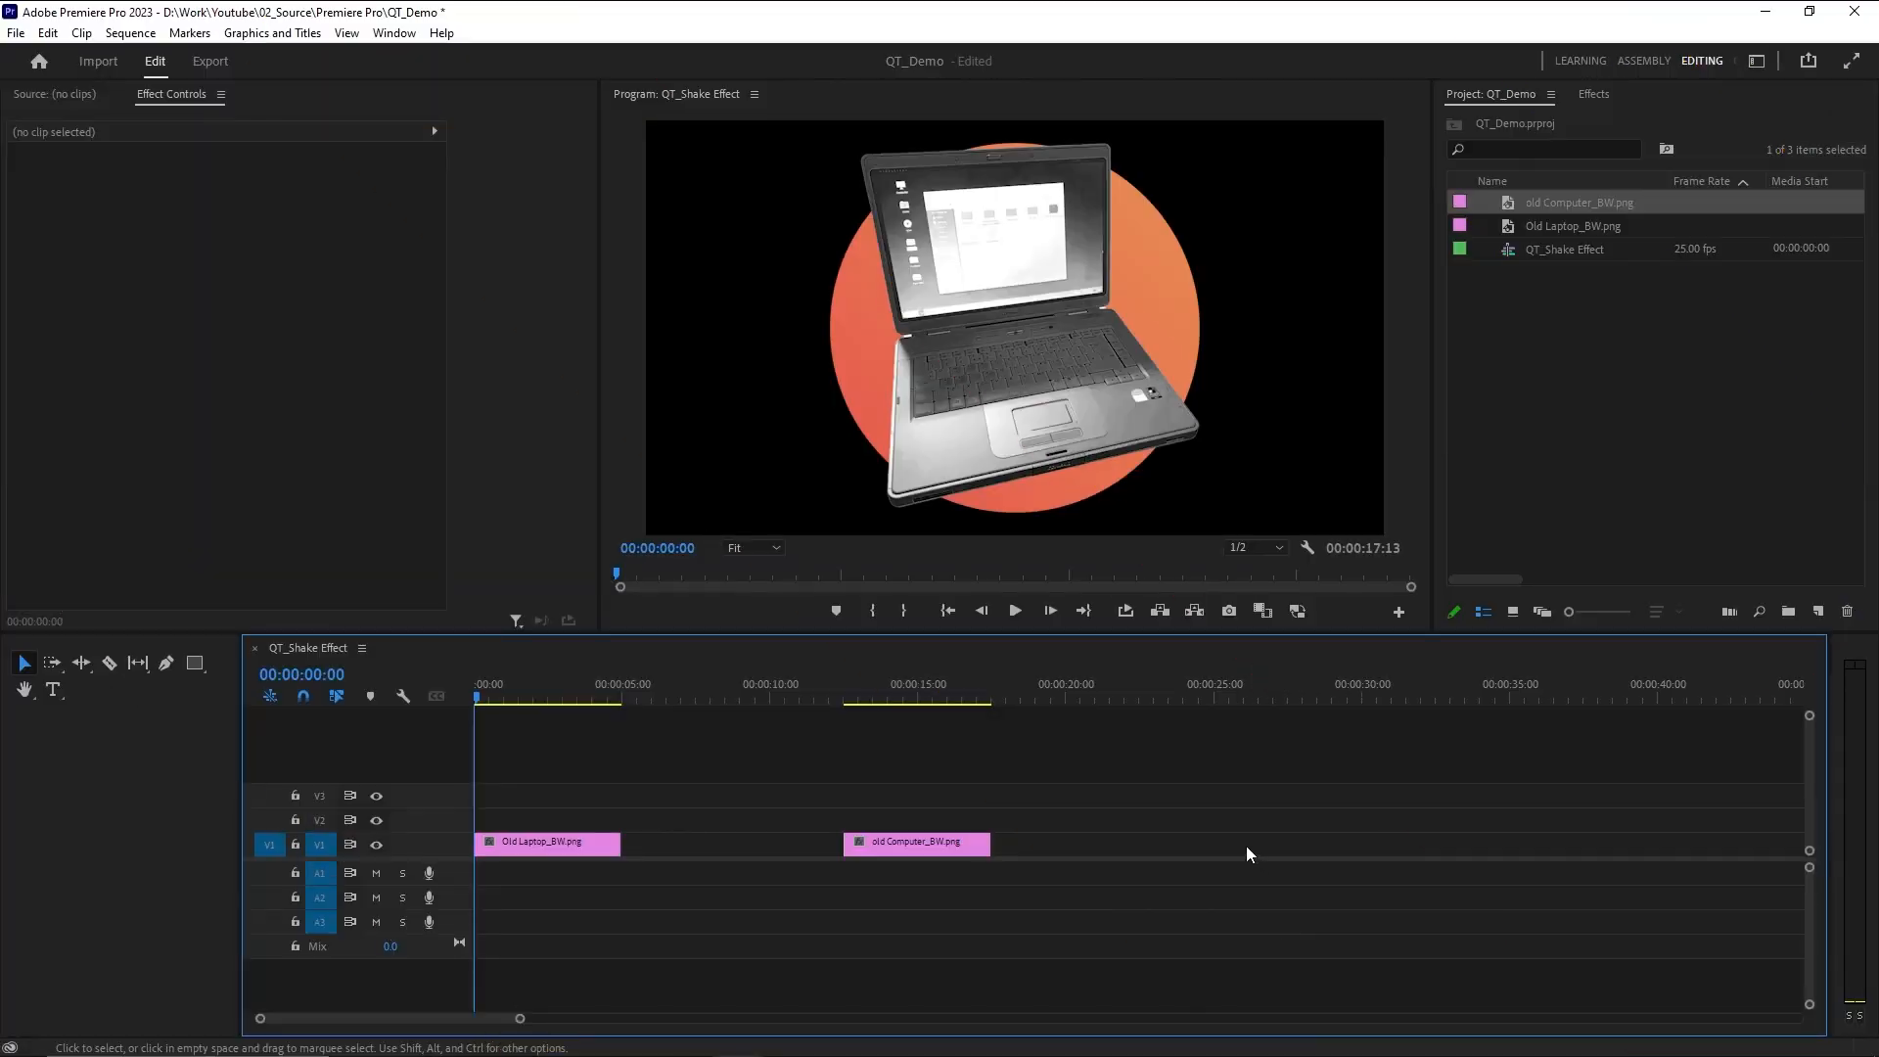
Select the Old Laptop_BW.png clip and open the oversized-footage presets within Jarle's Deadpool Handheld Camera Presets
left_click_drag(560, 690, 534, 791)
left_click(545, 851)
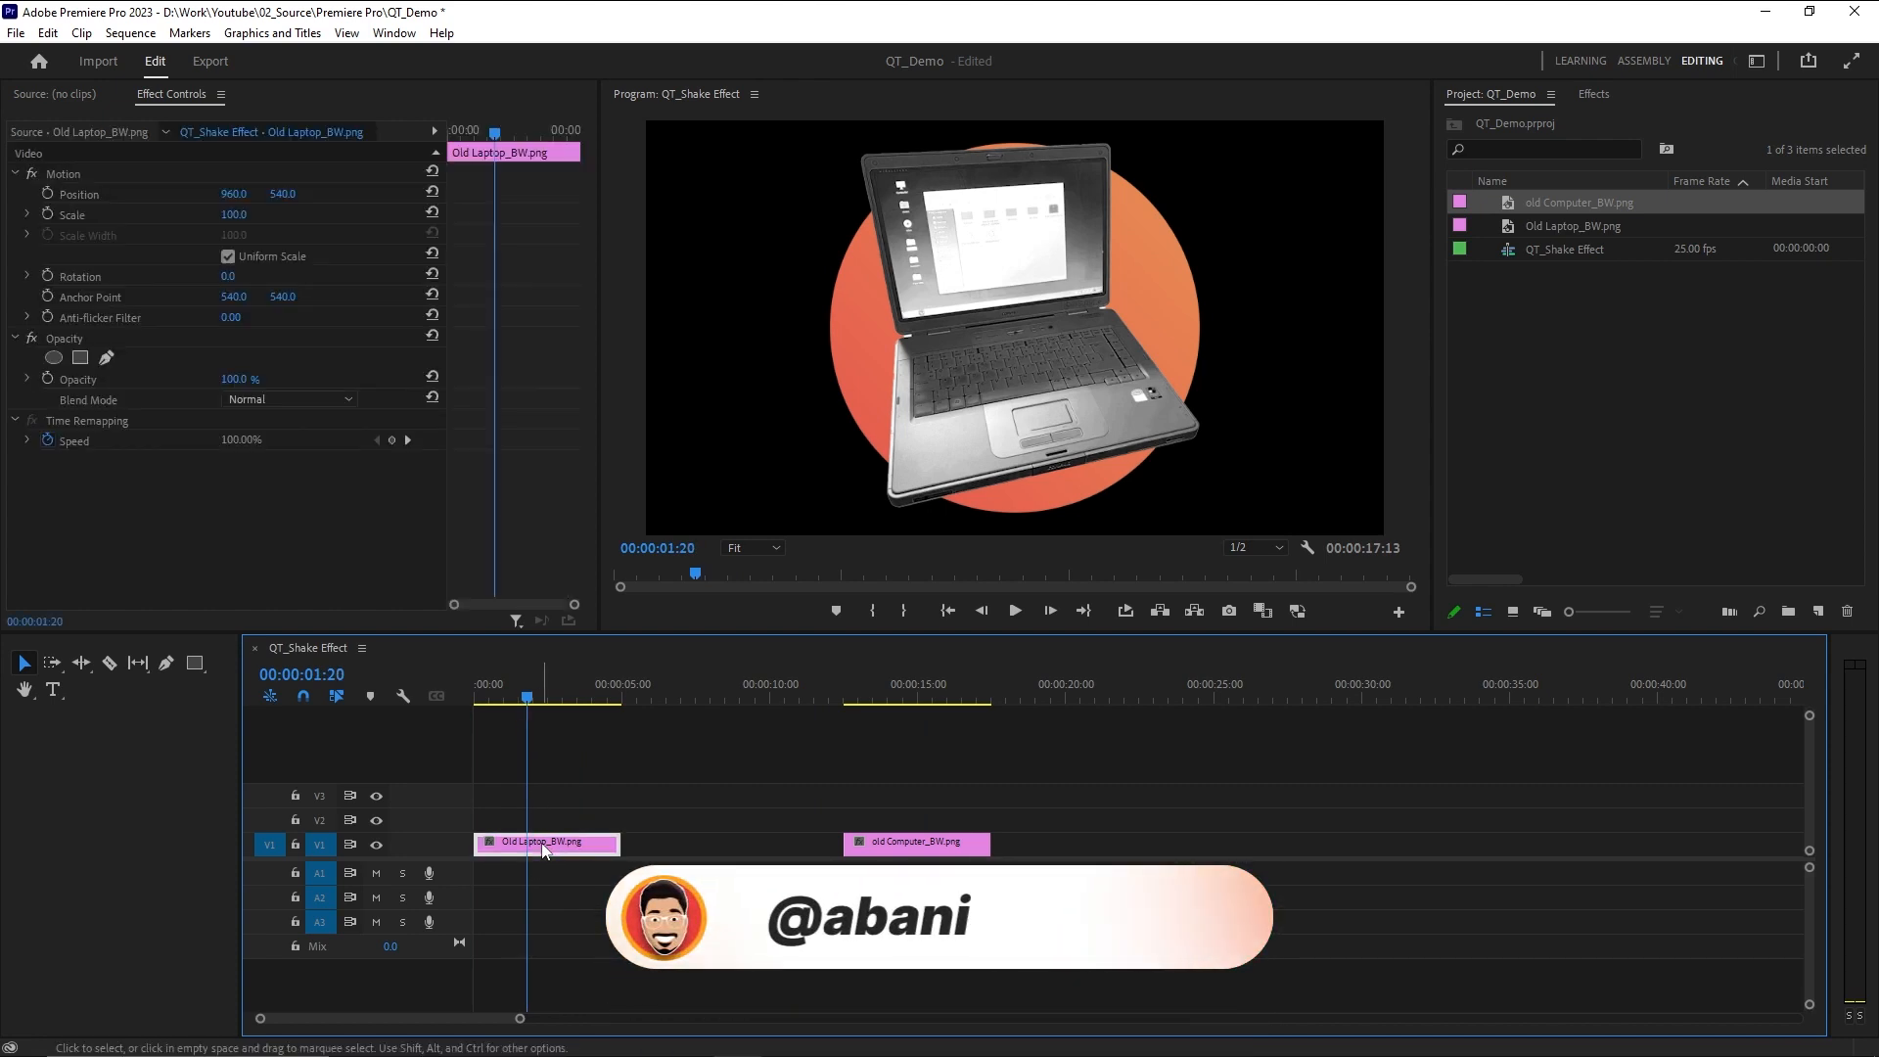
left_click(1594, 94)
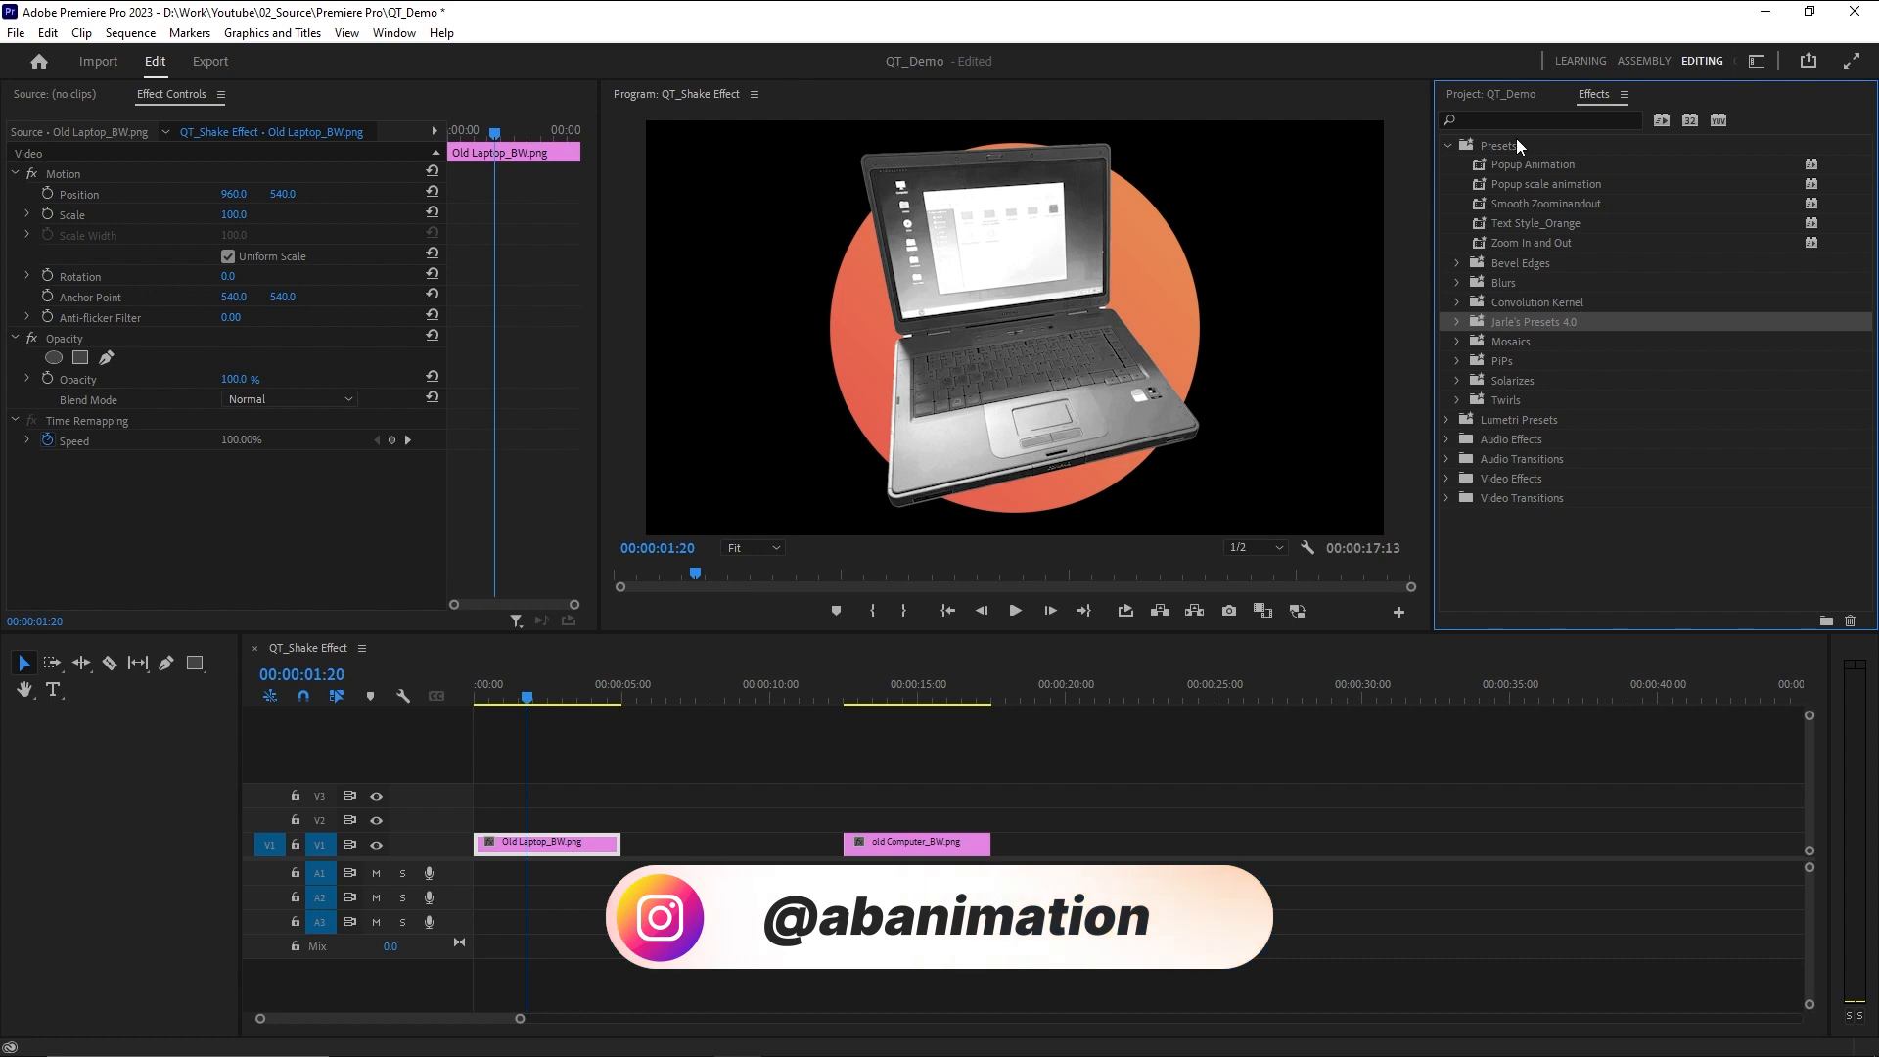
left_click(1456, 323)
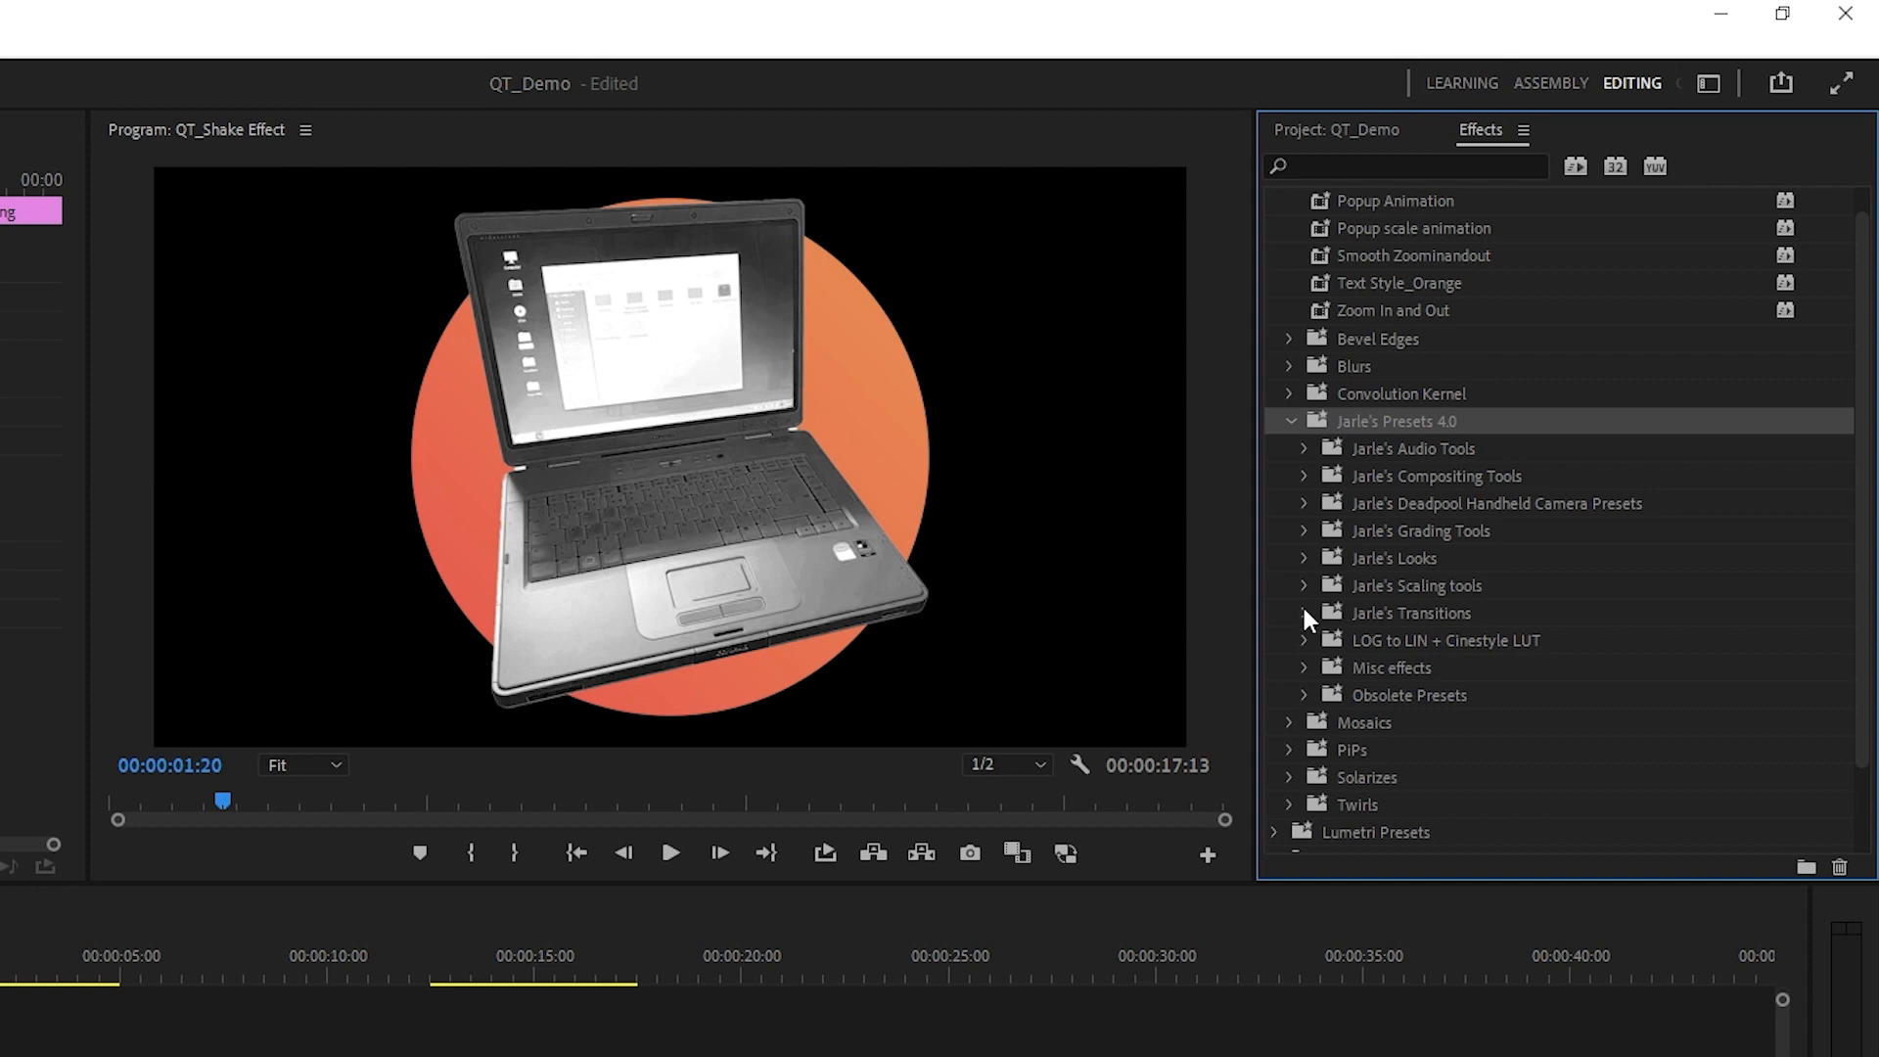
left_click(1303, 502)
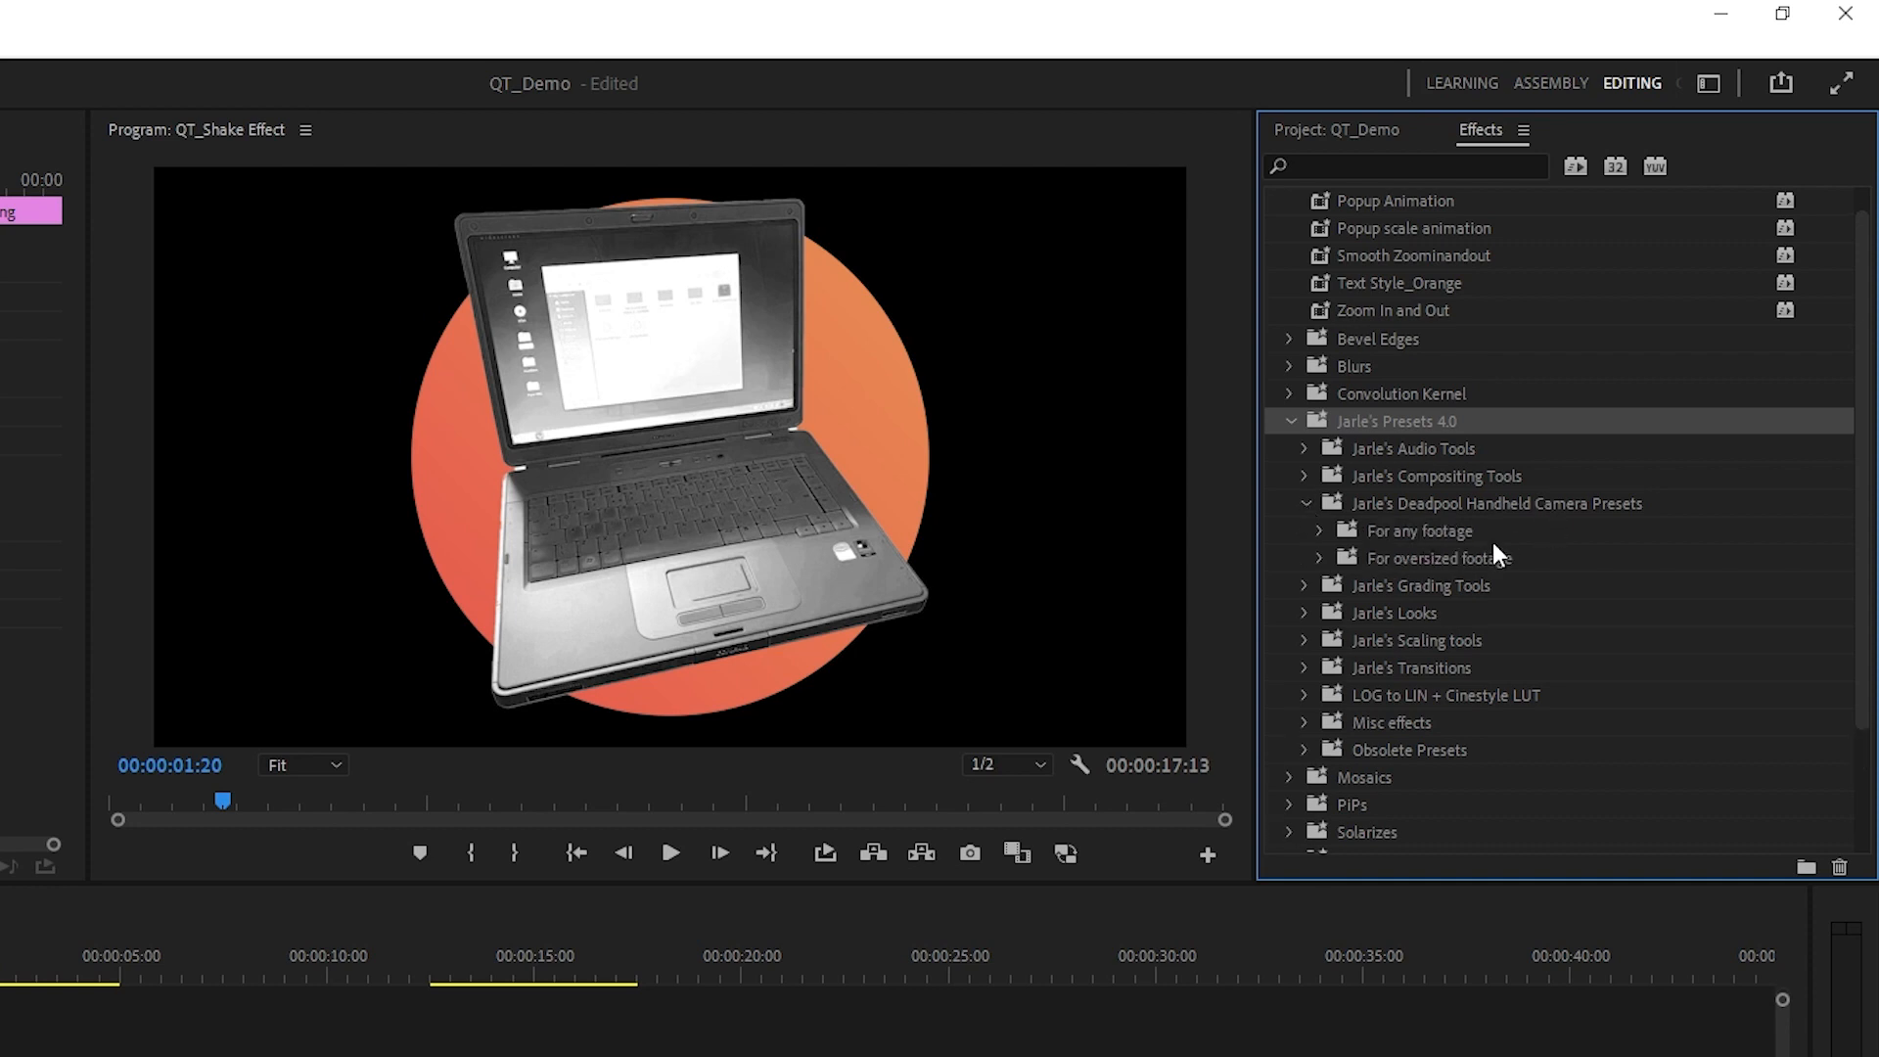
left_click(1319, 557)
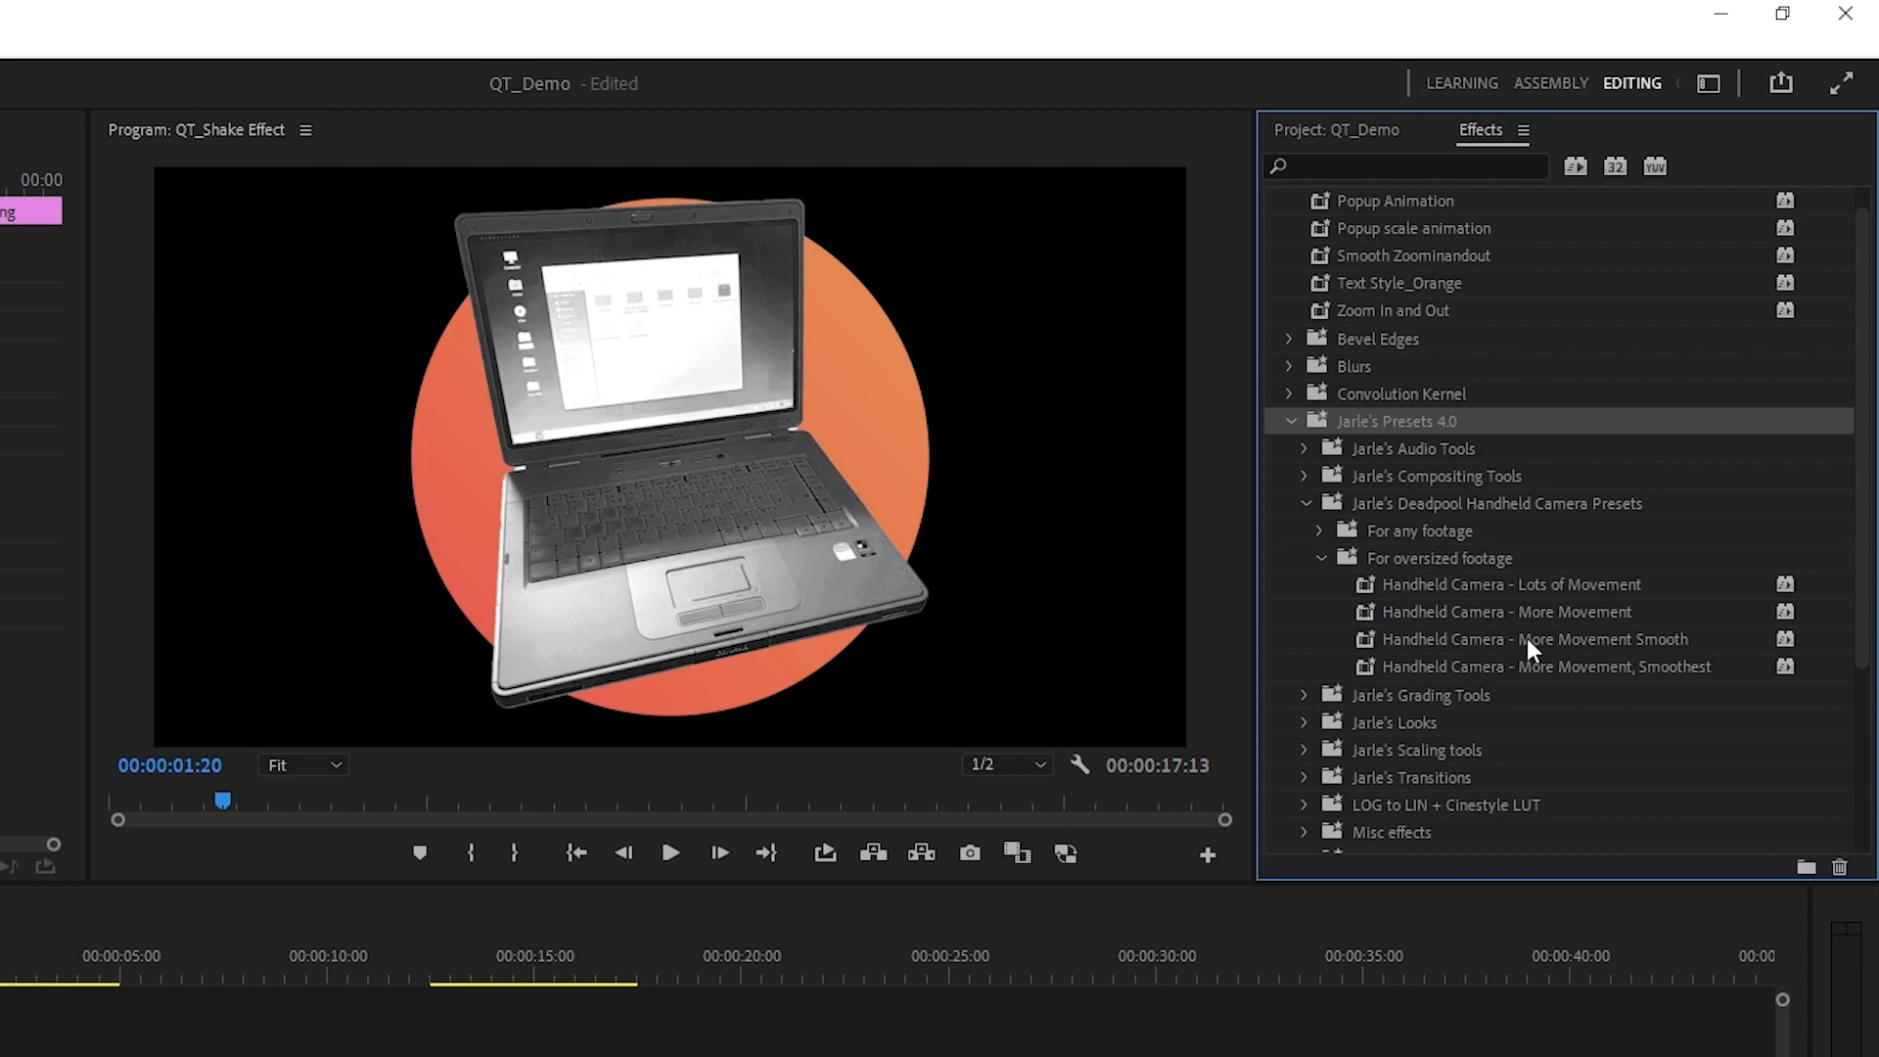
Apply the Handheld Camera - More Movement Smooth preset to the Old Laptop_BW.png clip
mouse_move(1530, 652)
left_click(1438, 634)
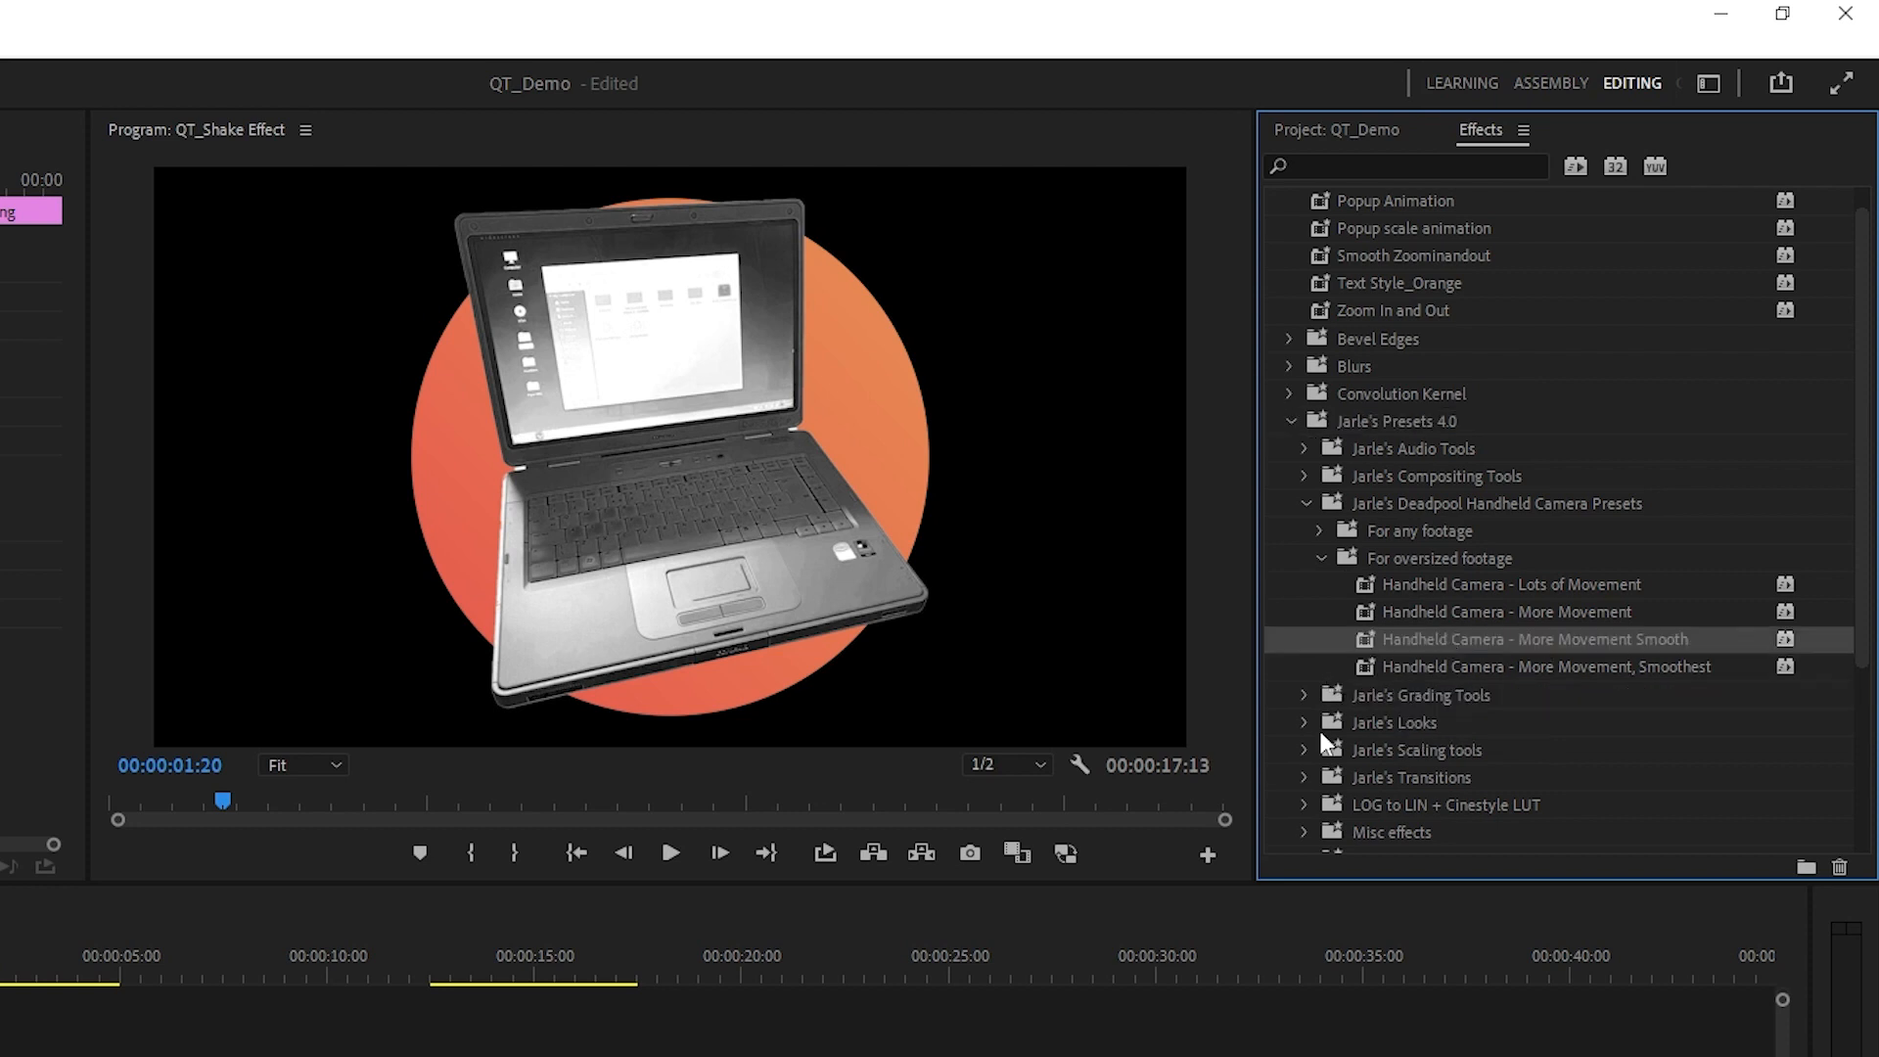
mouse_move(1591, 654)
mouse_move(1468, 629)
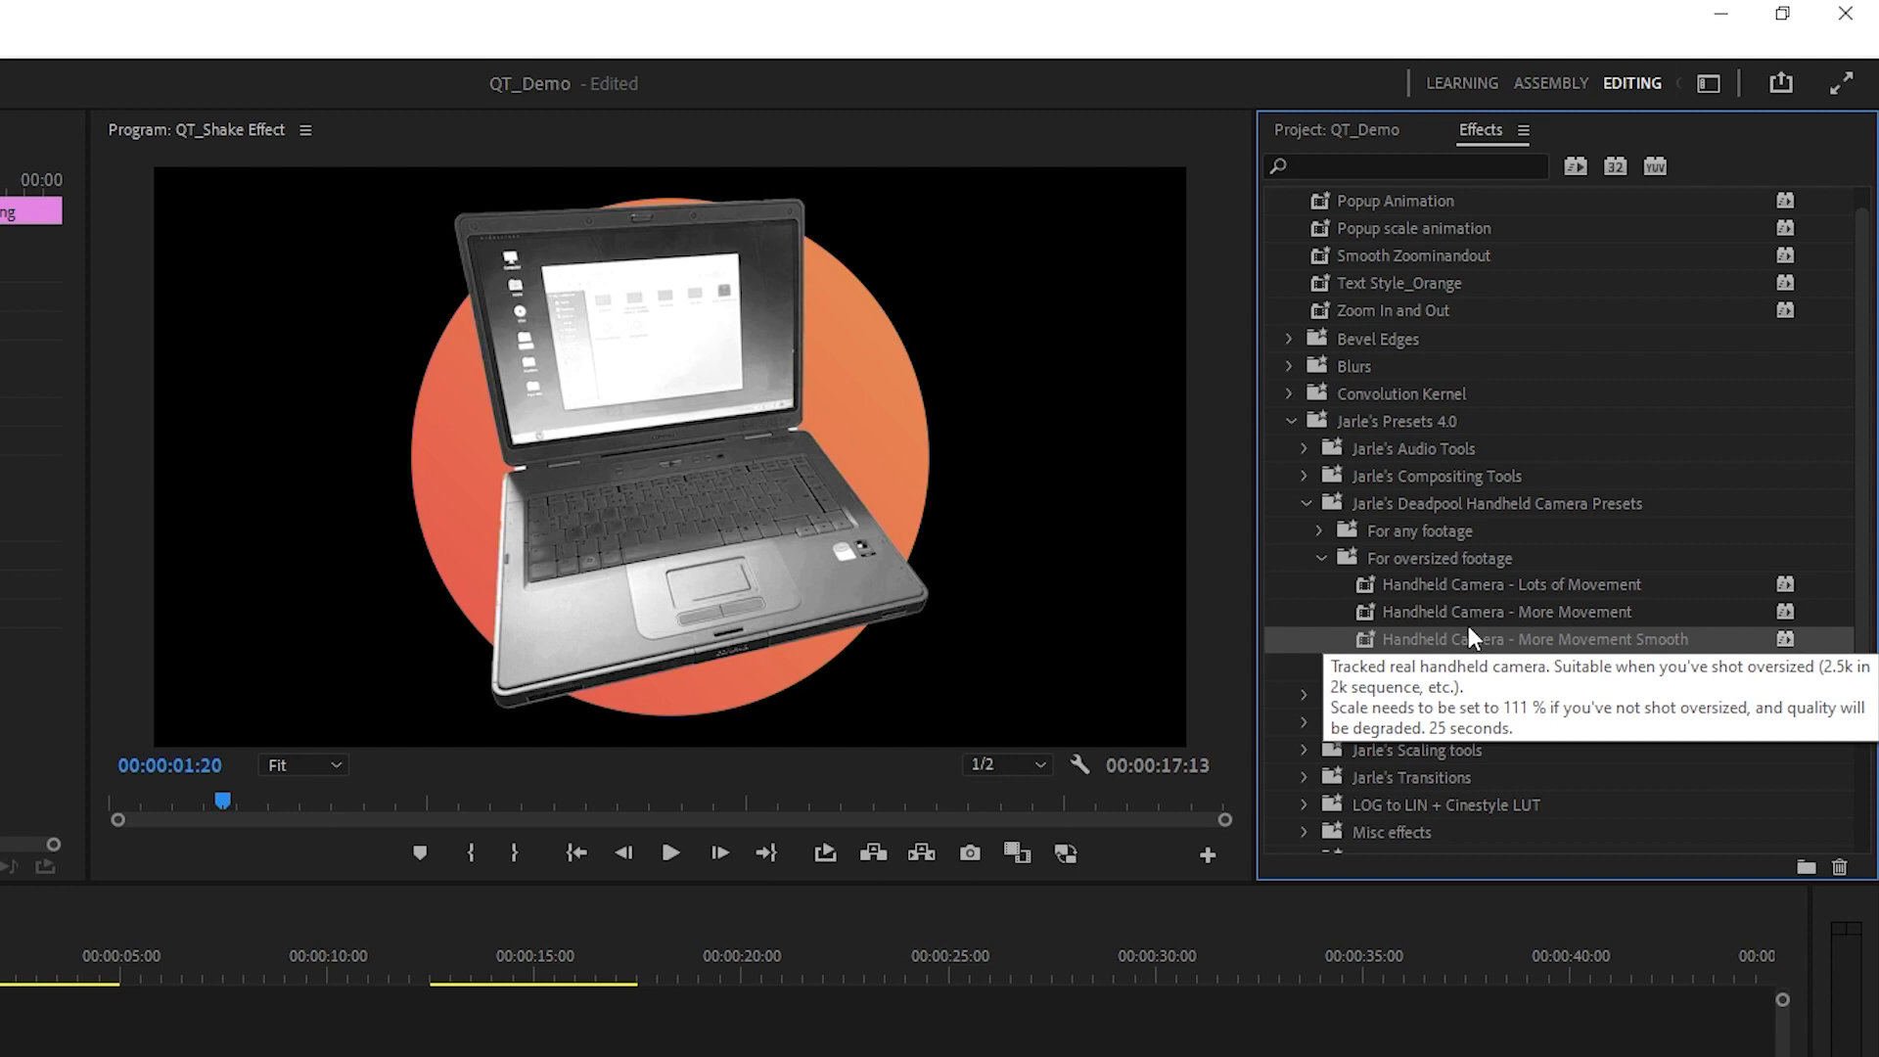
scroll(1468, 625, "down", 2)
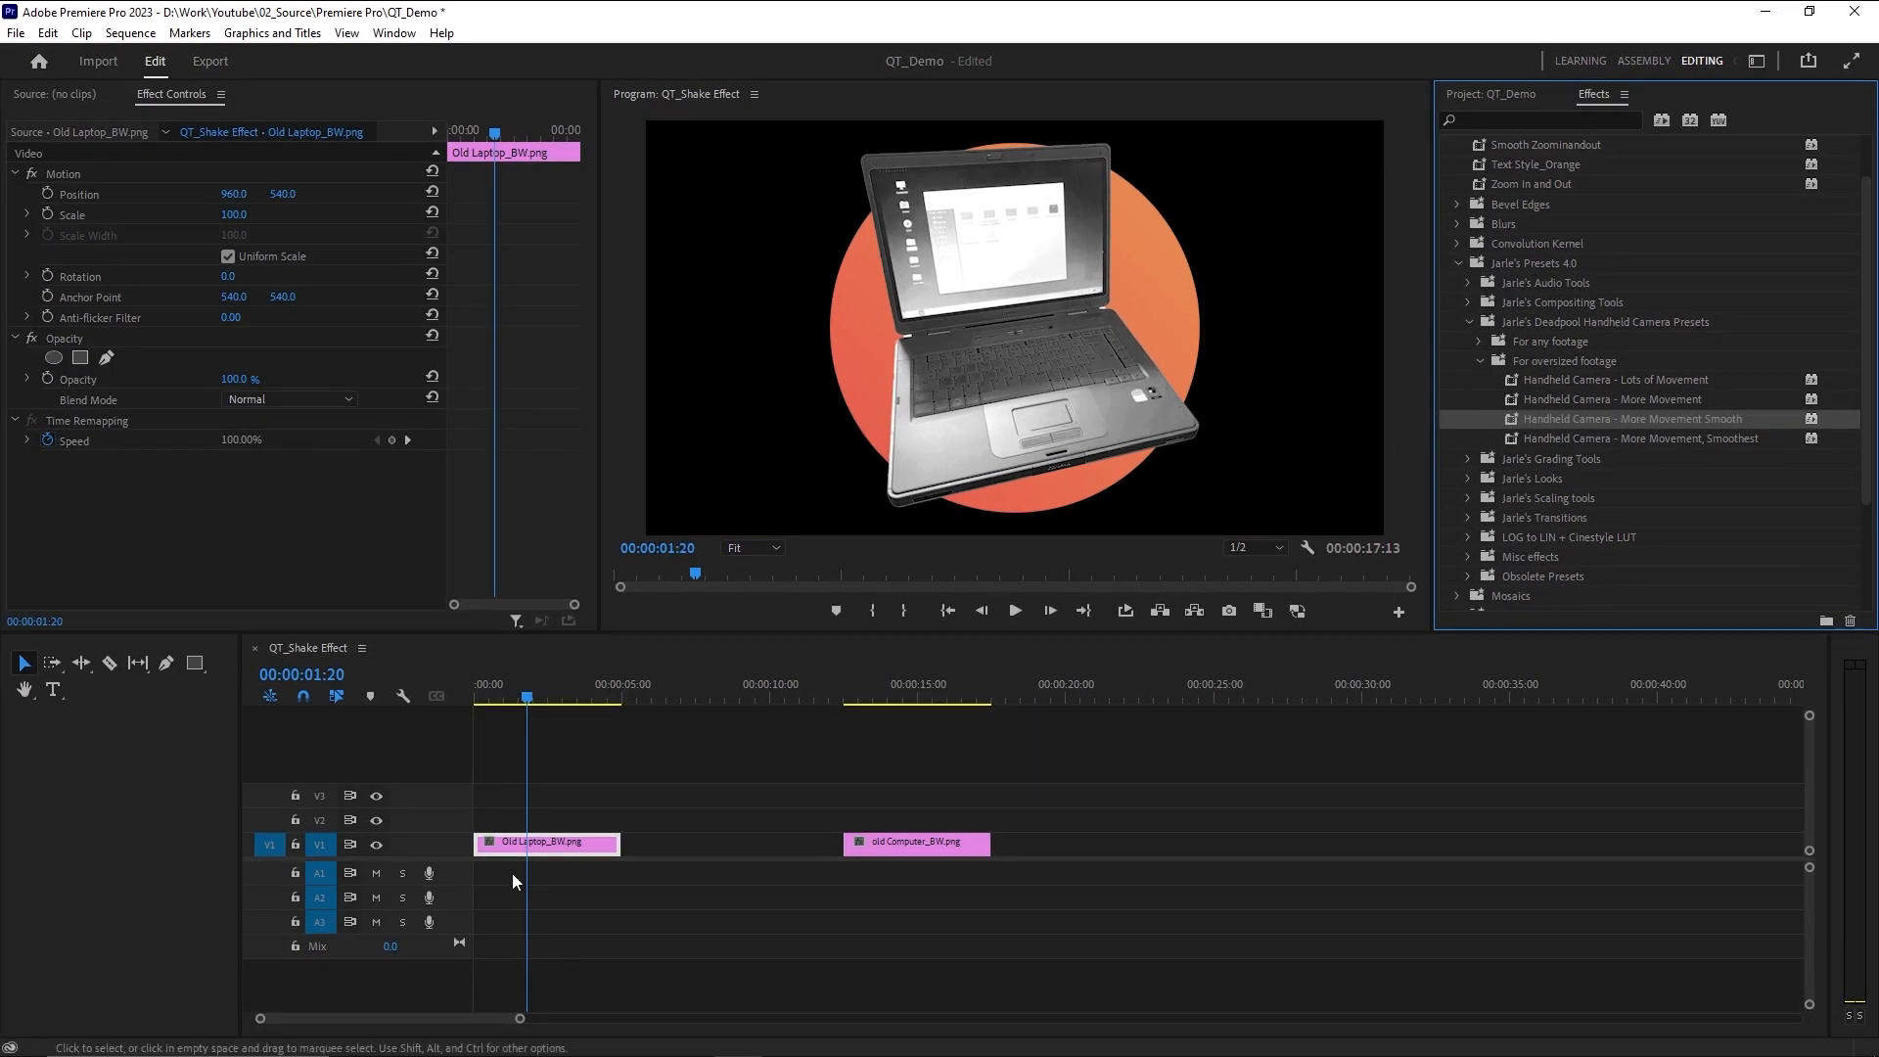
left_click(549, 854)
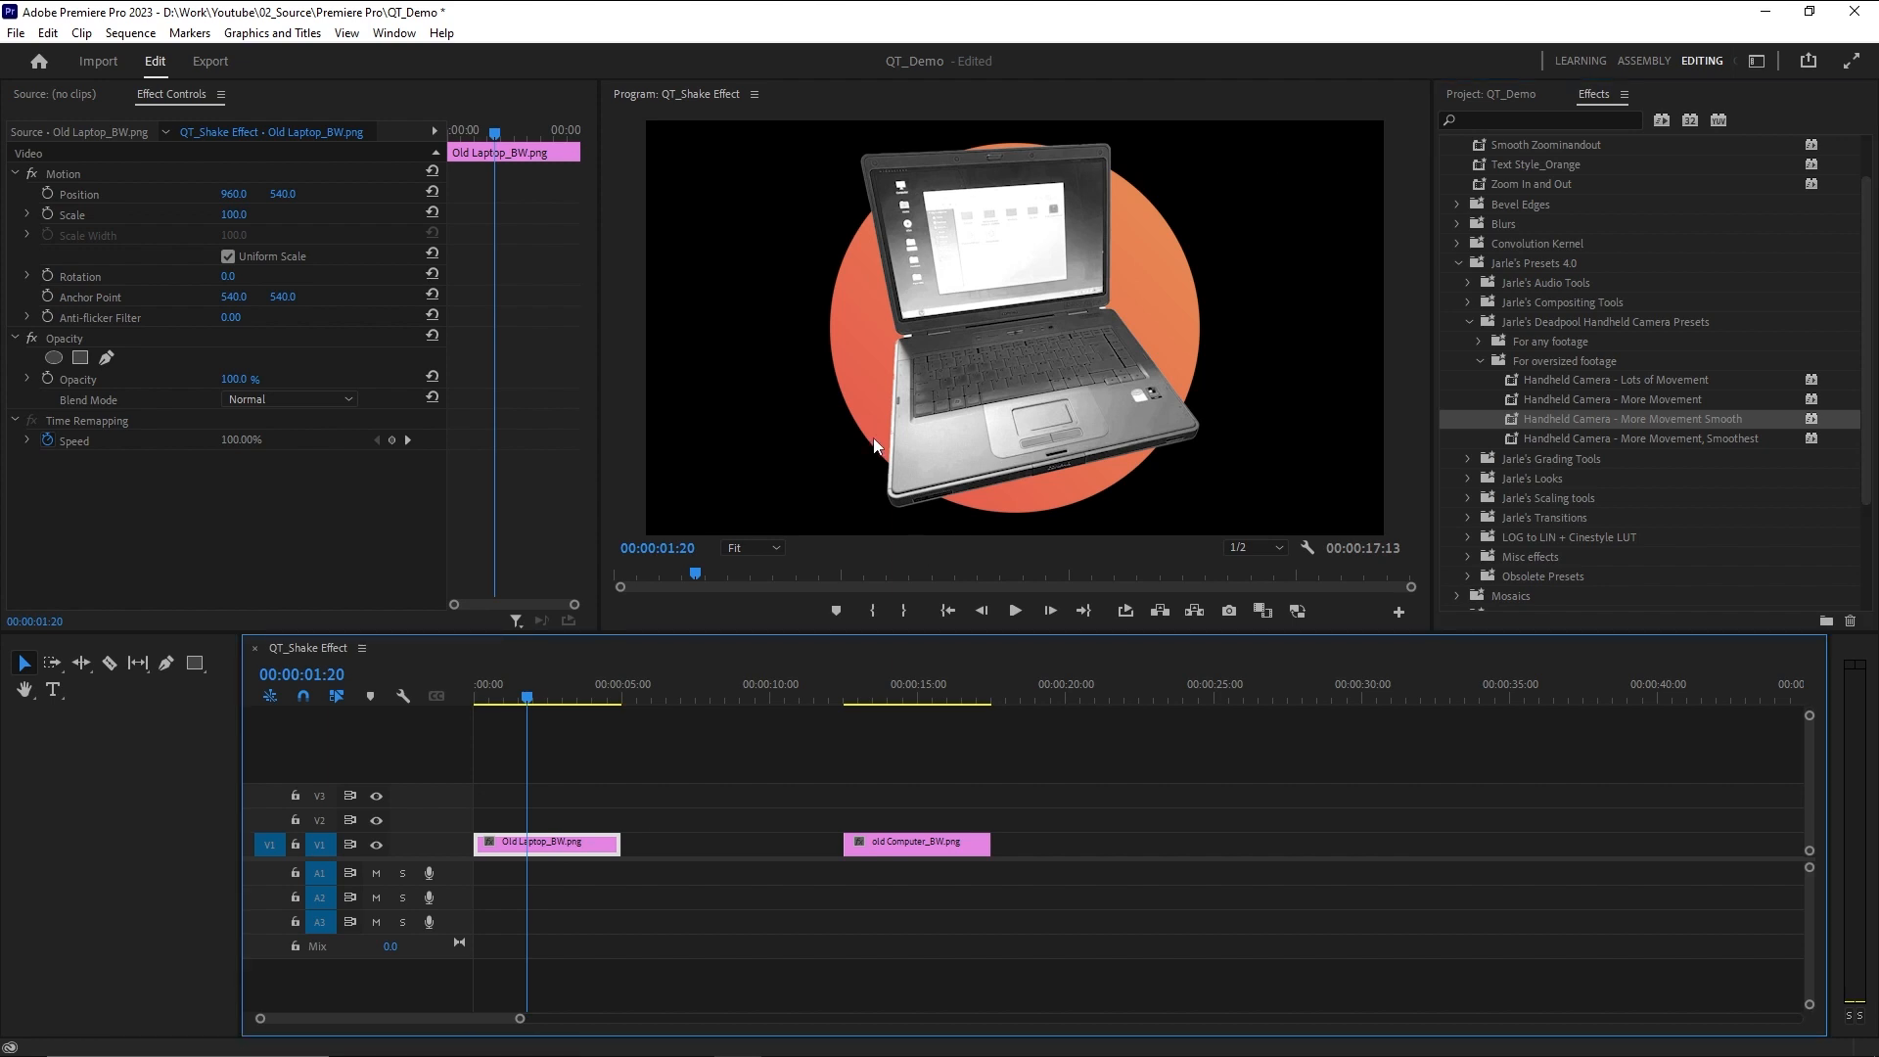
left_click_drag(1624, 415, 544, 844)
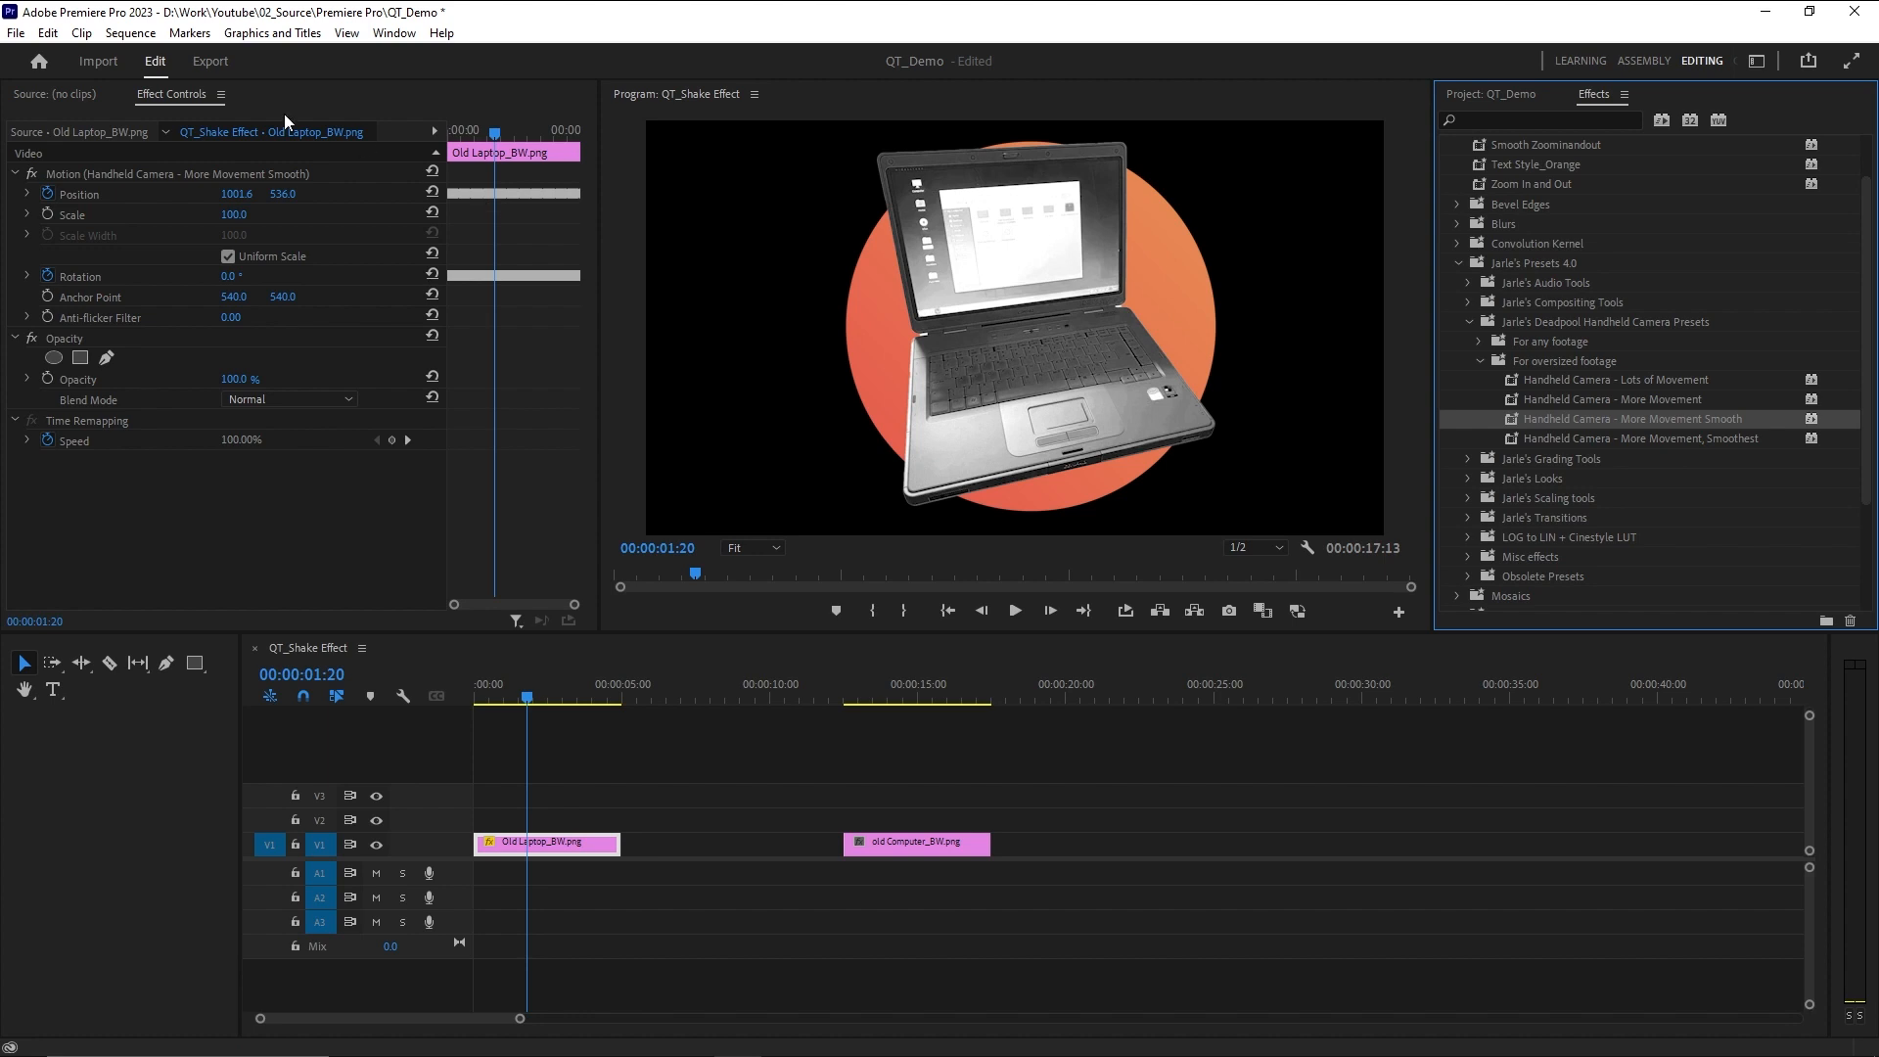
Enlarge the effect settings and their keyframe area so the clip's Position and Rotation keyframes have more room
left_click_drag(593, 211, 941, 211)
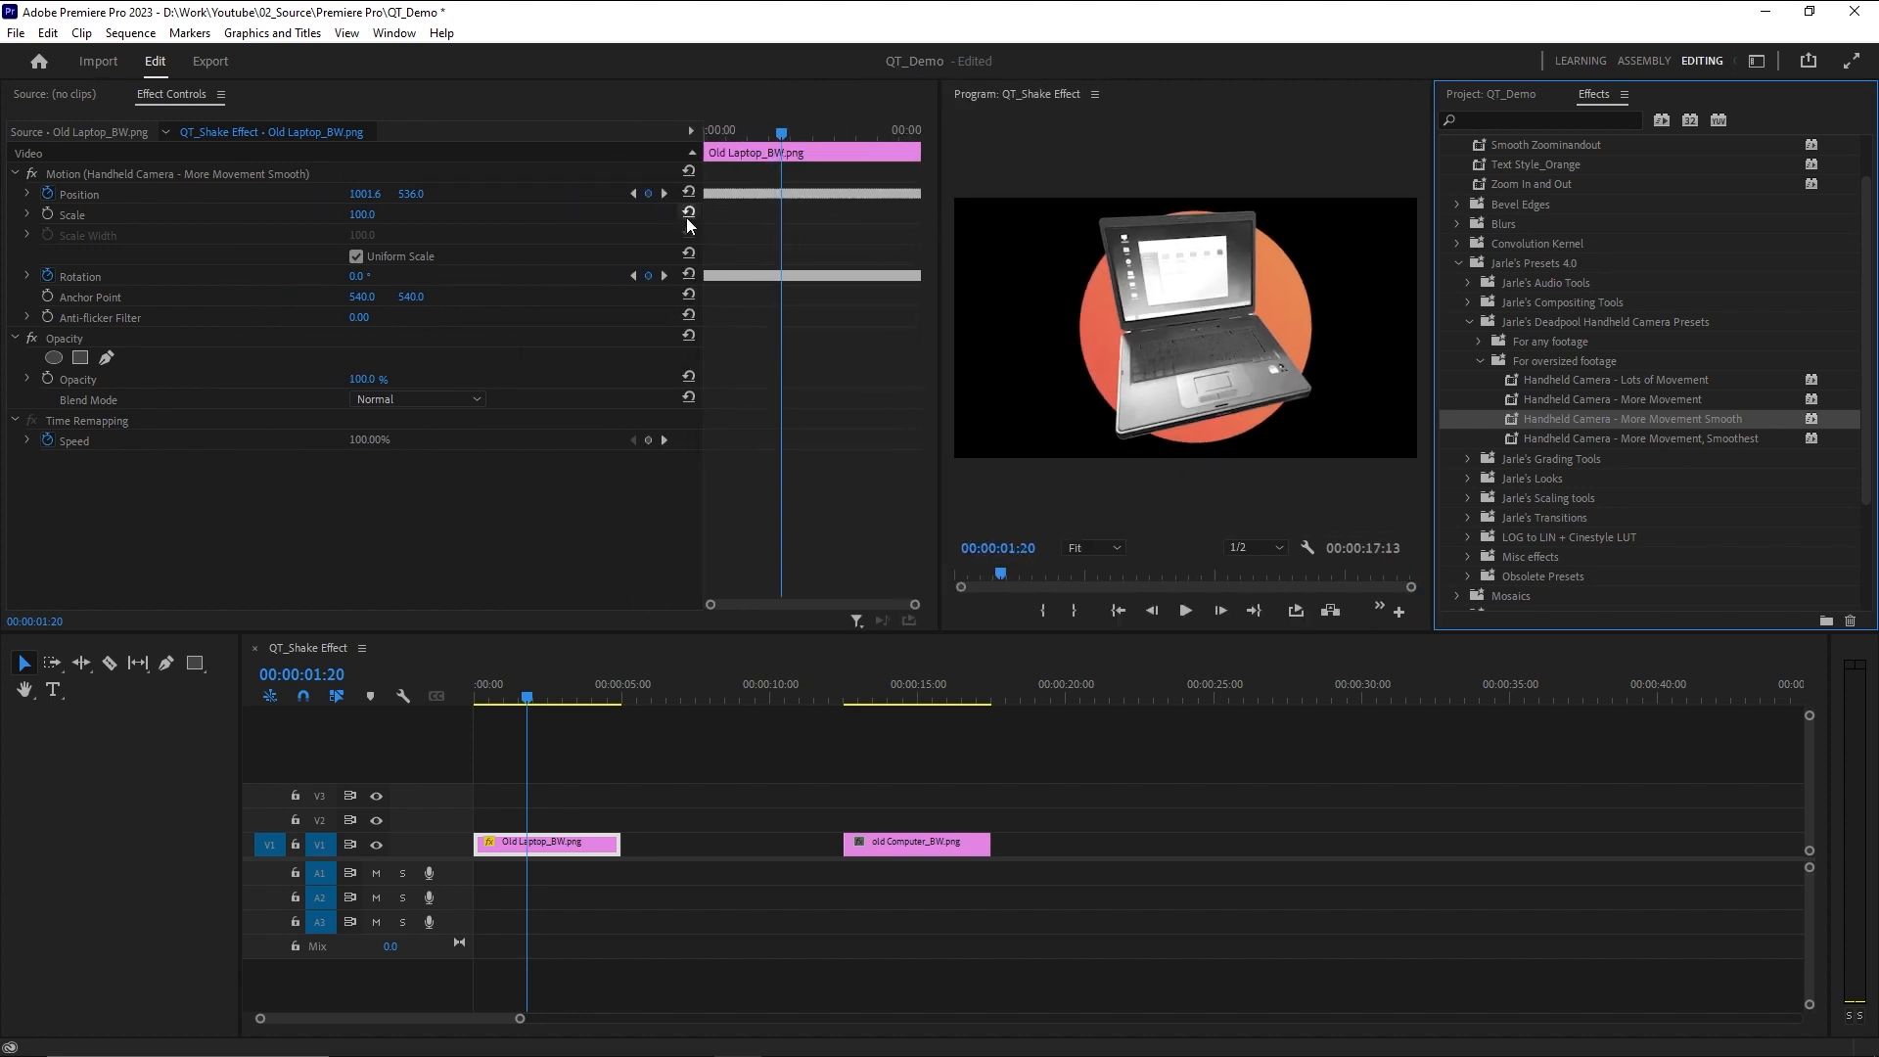
left_click_drag(698, 210, 433, 205)
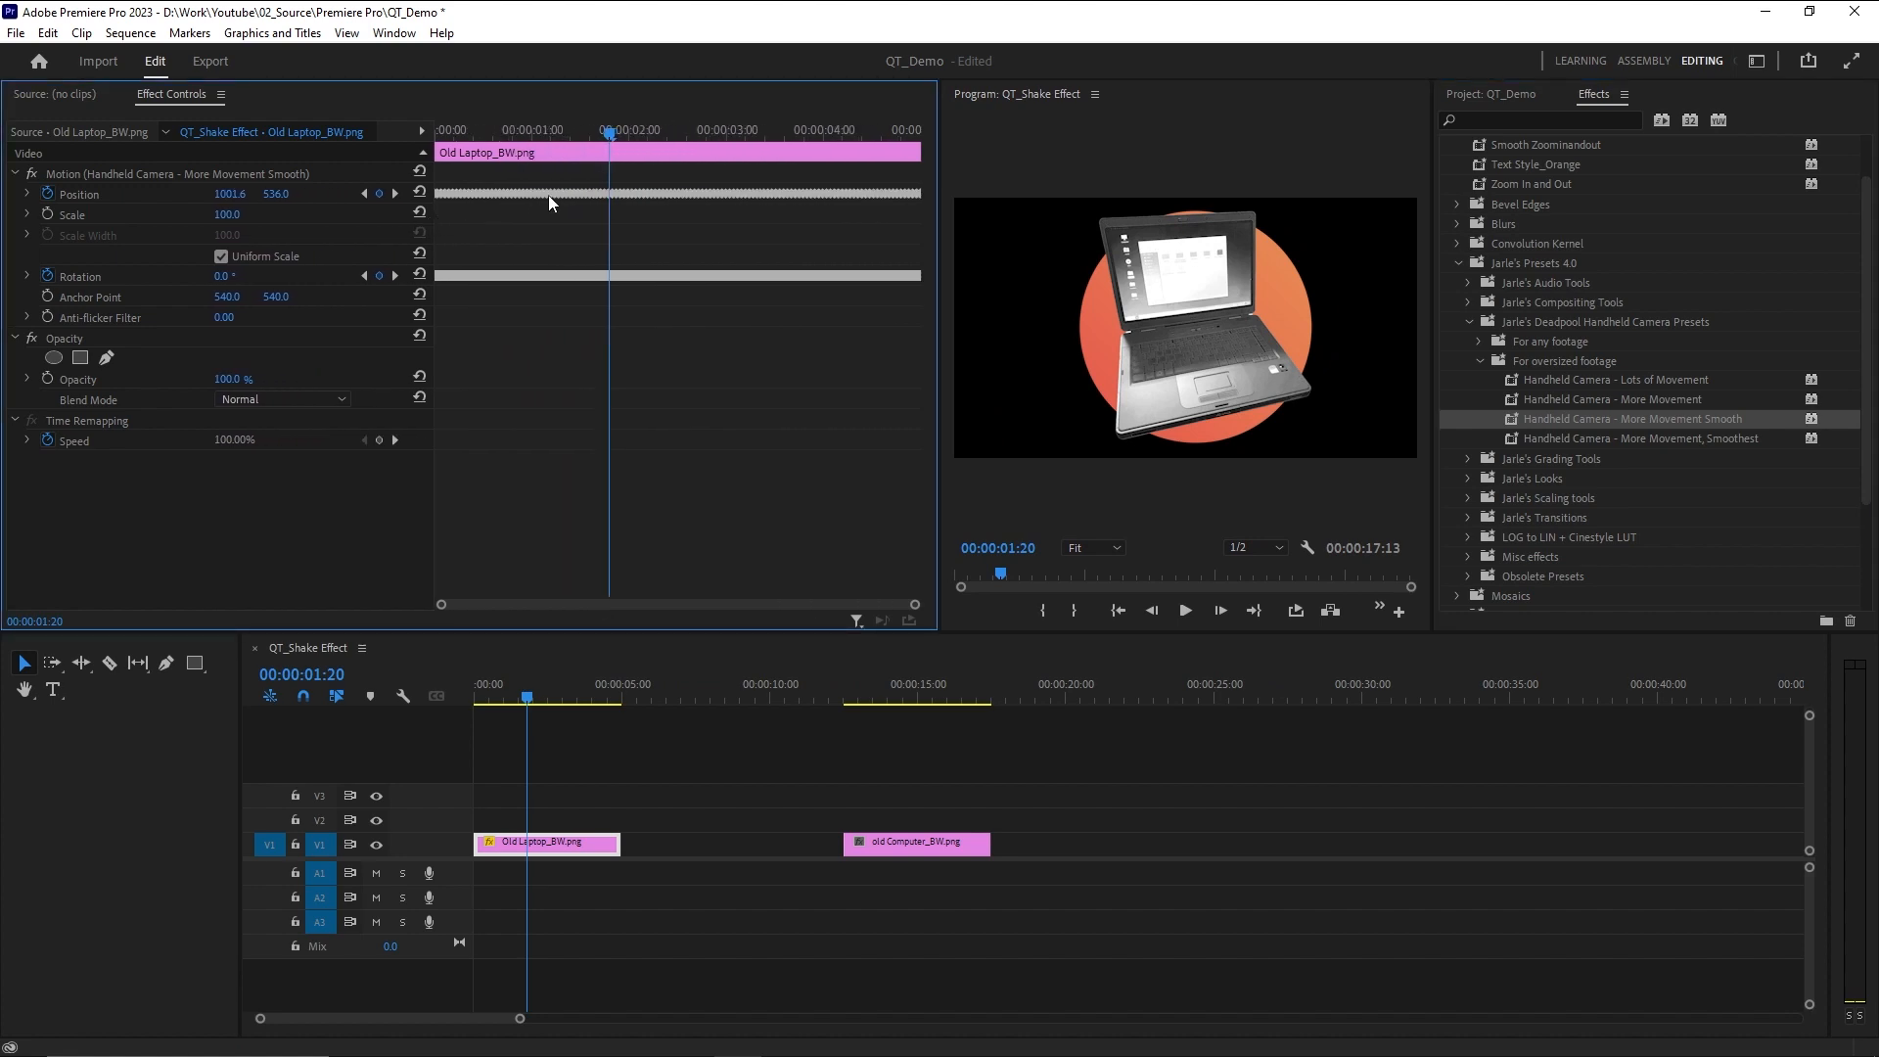
left_click_drag(915, 604, 1016, 608)
left_click_drag(937, 446, 784, 446)
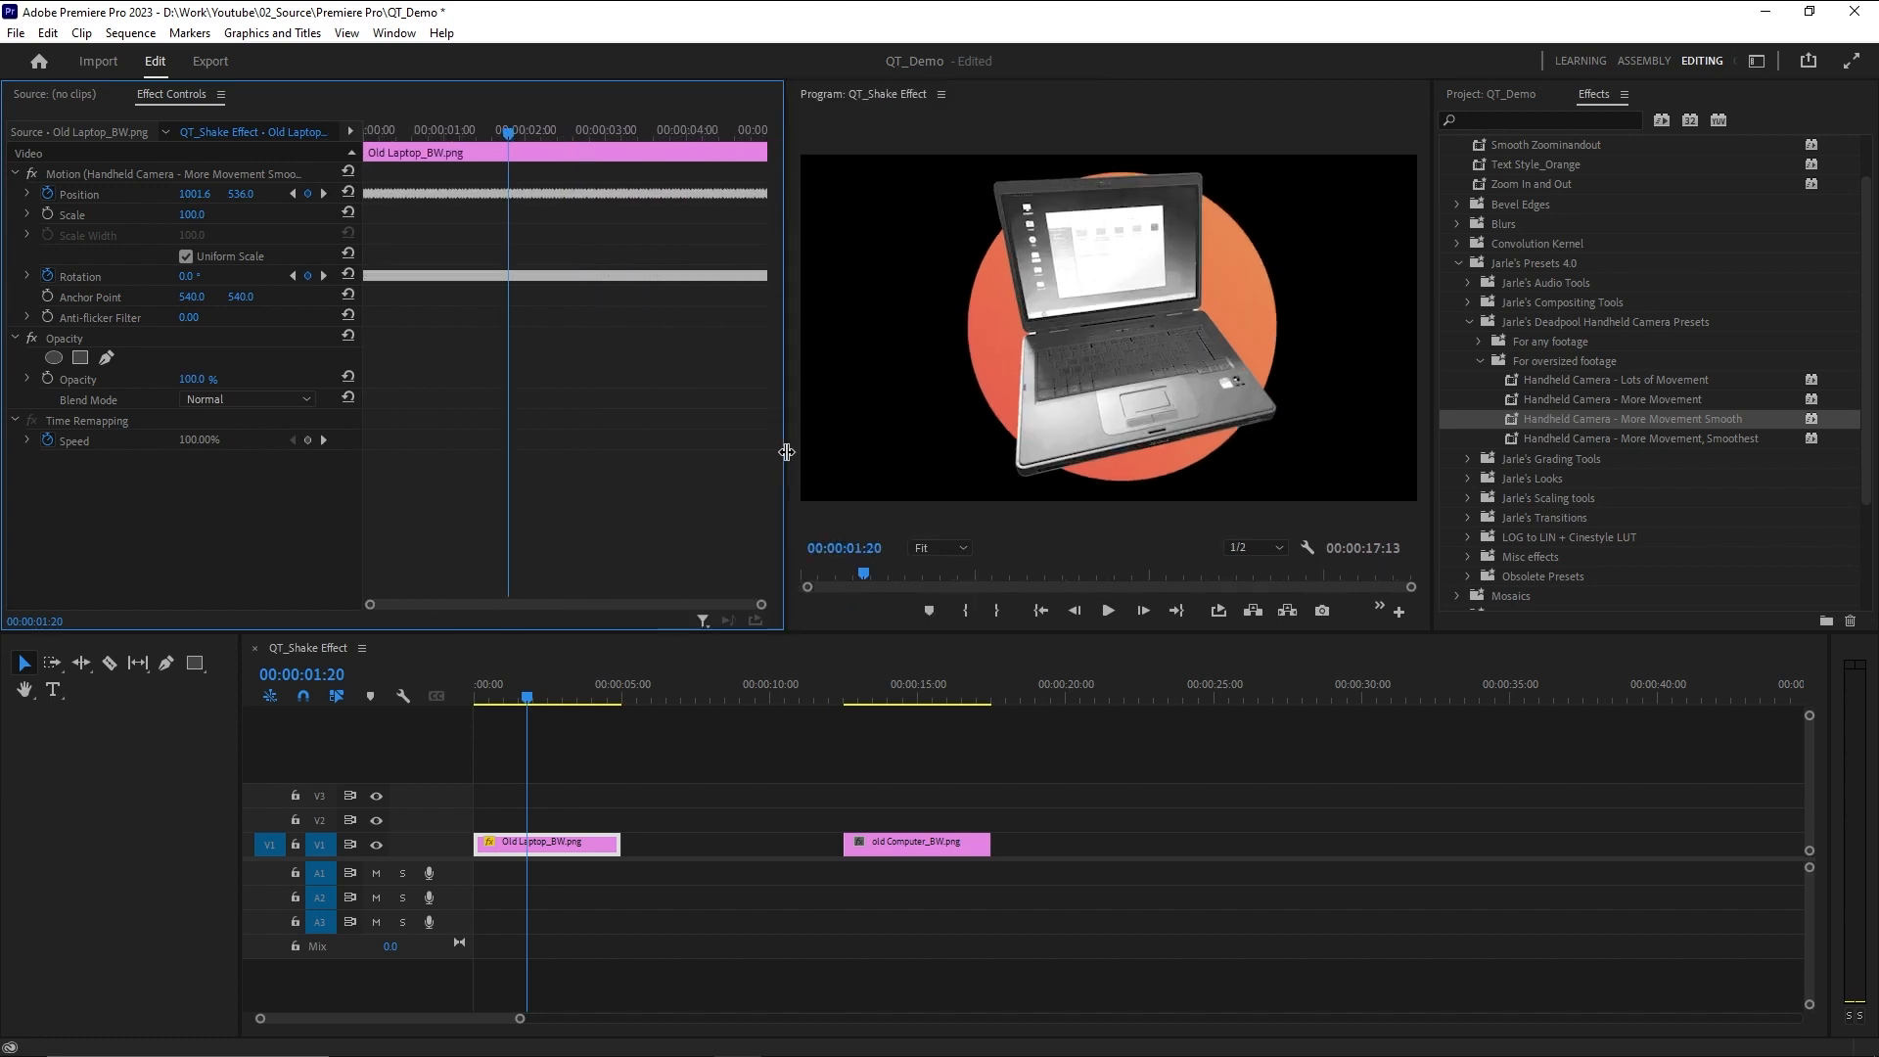
Play the Old Laptop_BW.png clip from its start to preview the handheld camera shake
left_click(590, 825)
left_click(468, 701)
key("space")
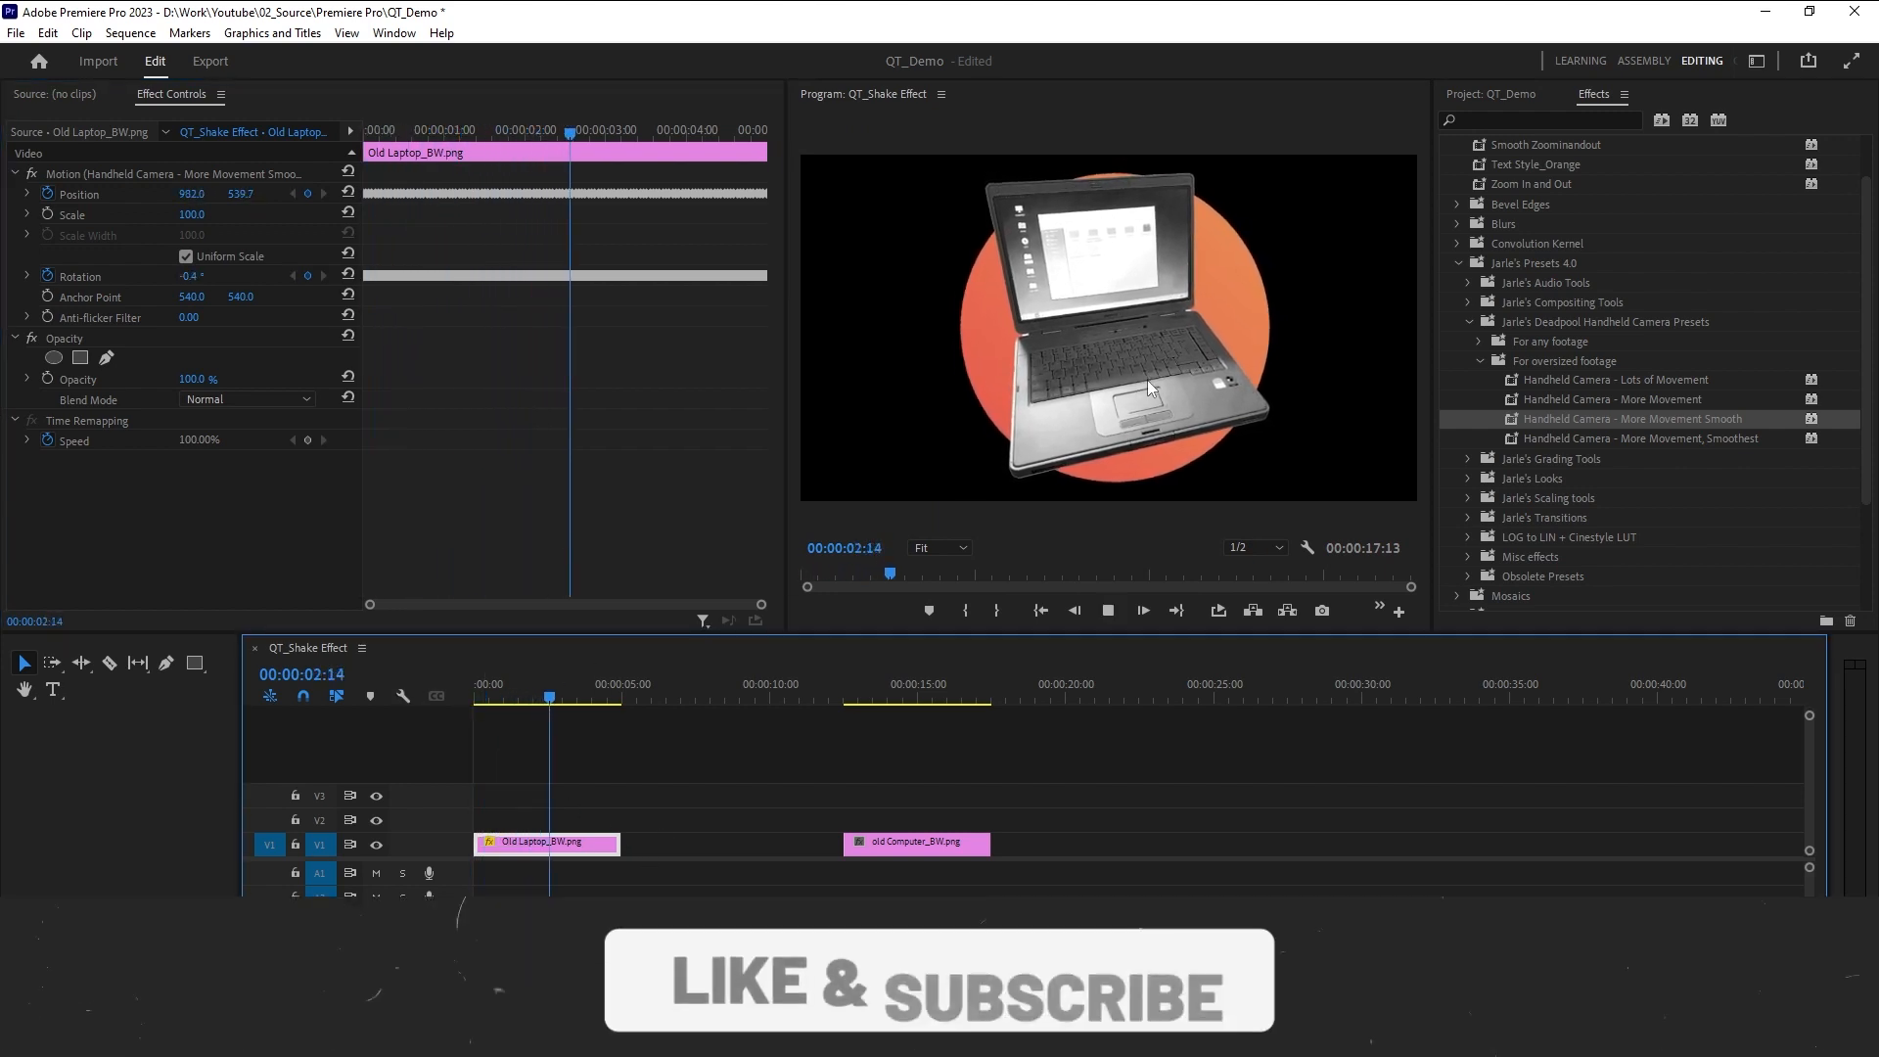
key("space")
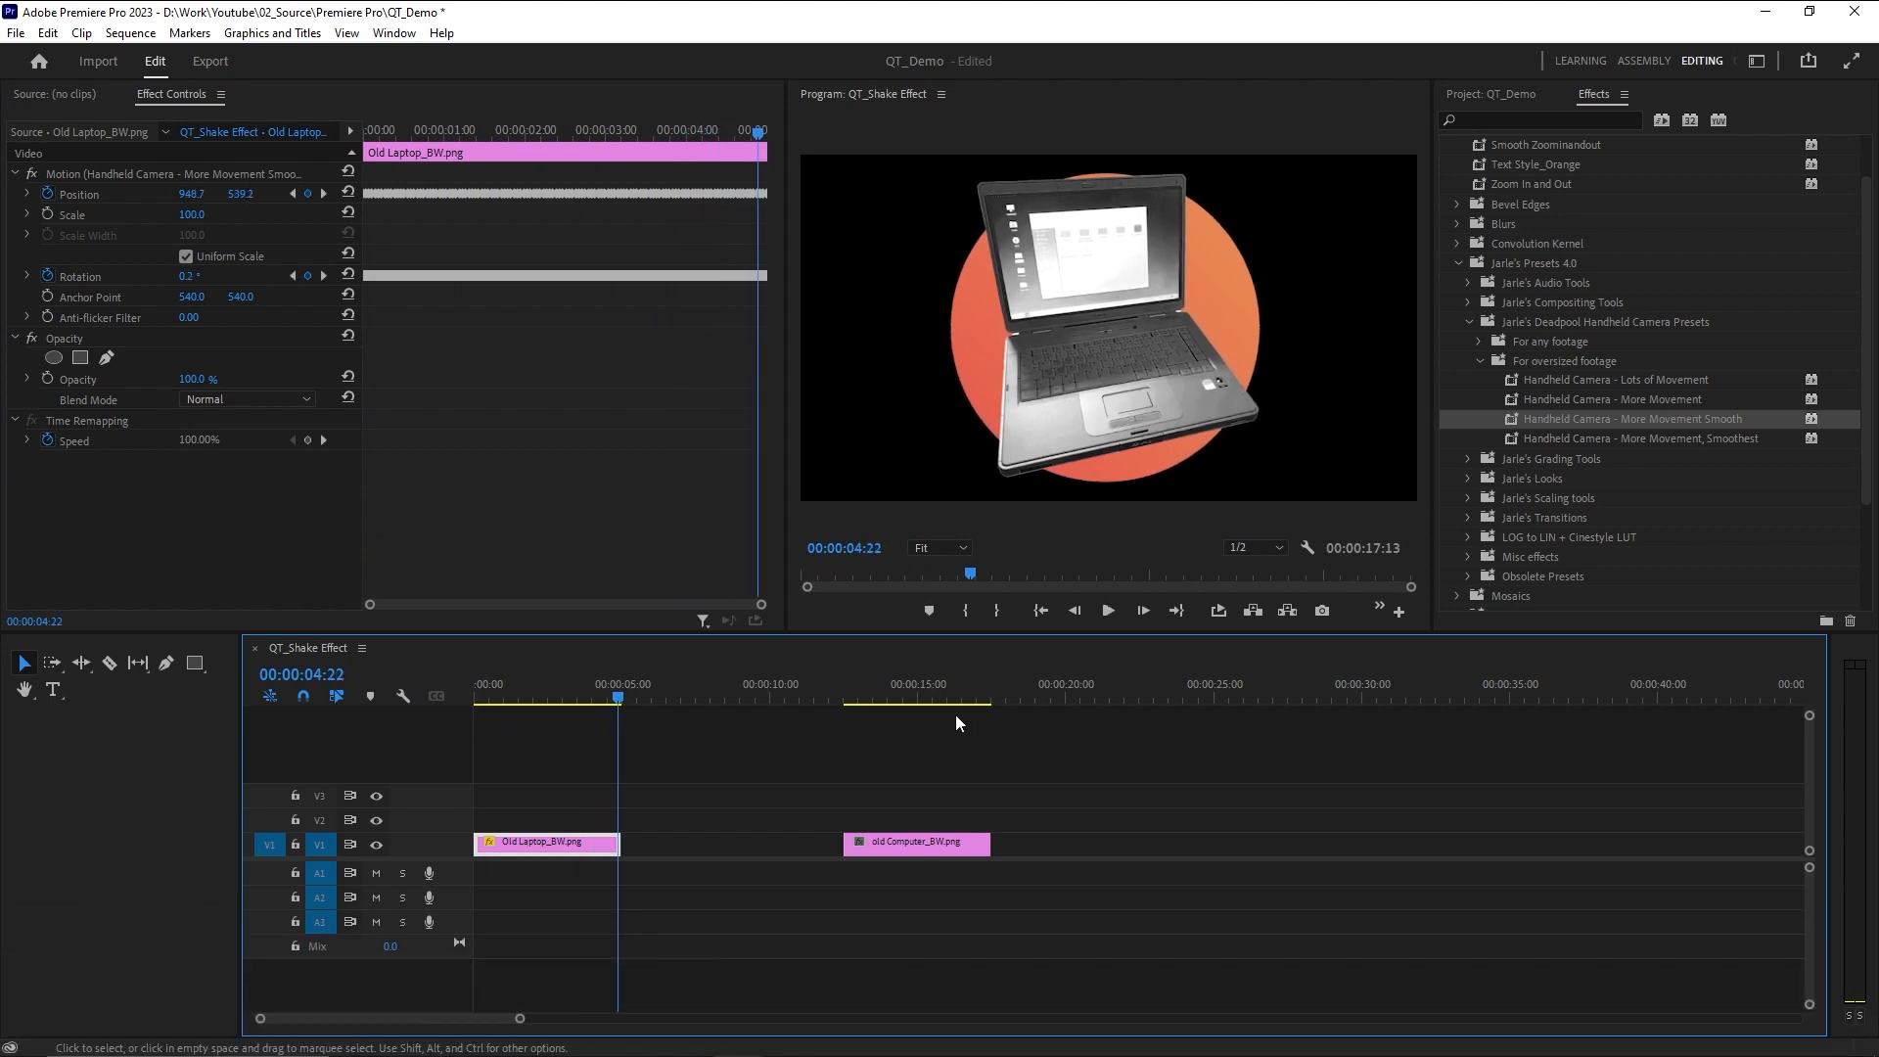
Try reducing the laptop clip's Motion scale to 31 near its start, and undo the change
left_click(477, 696)
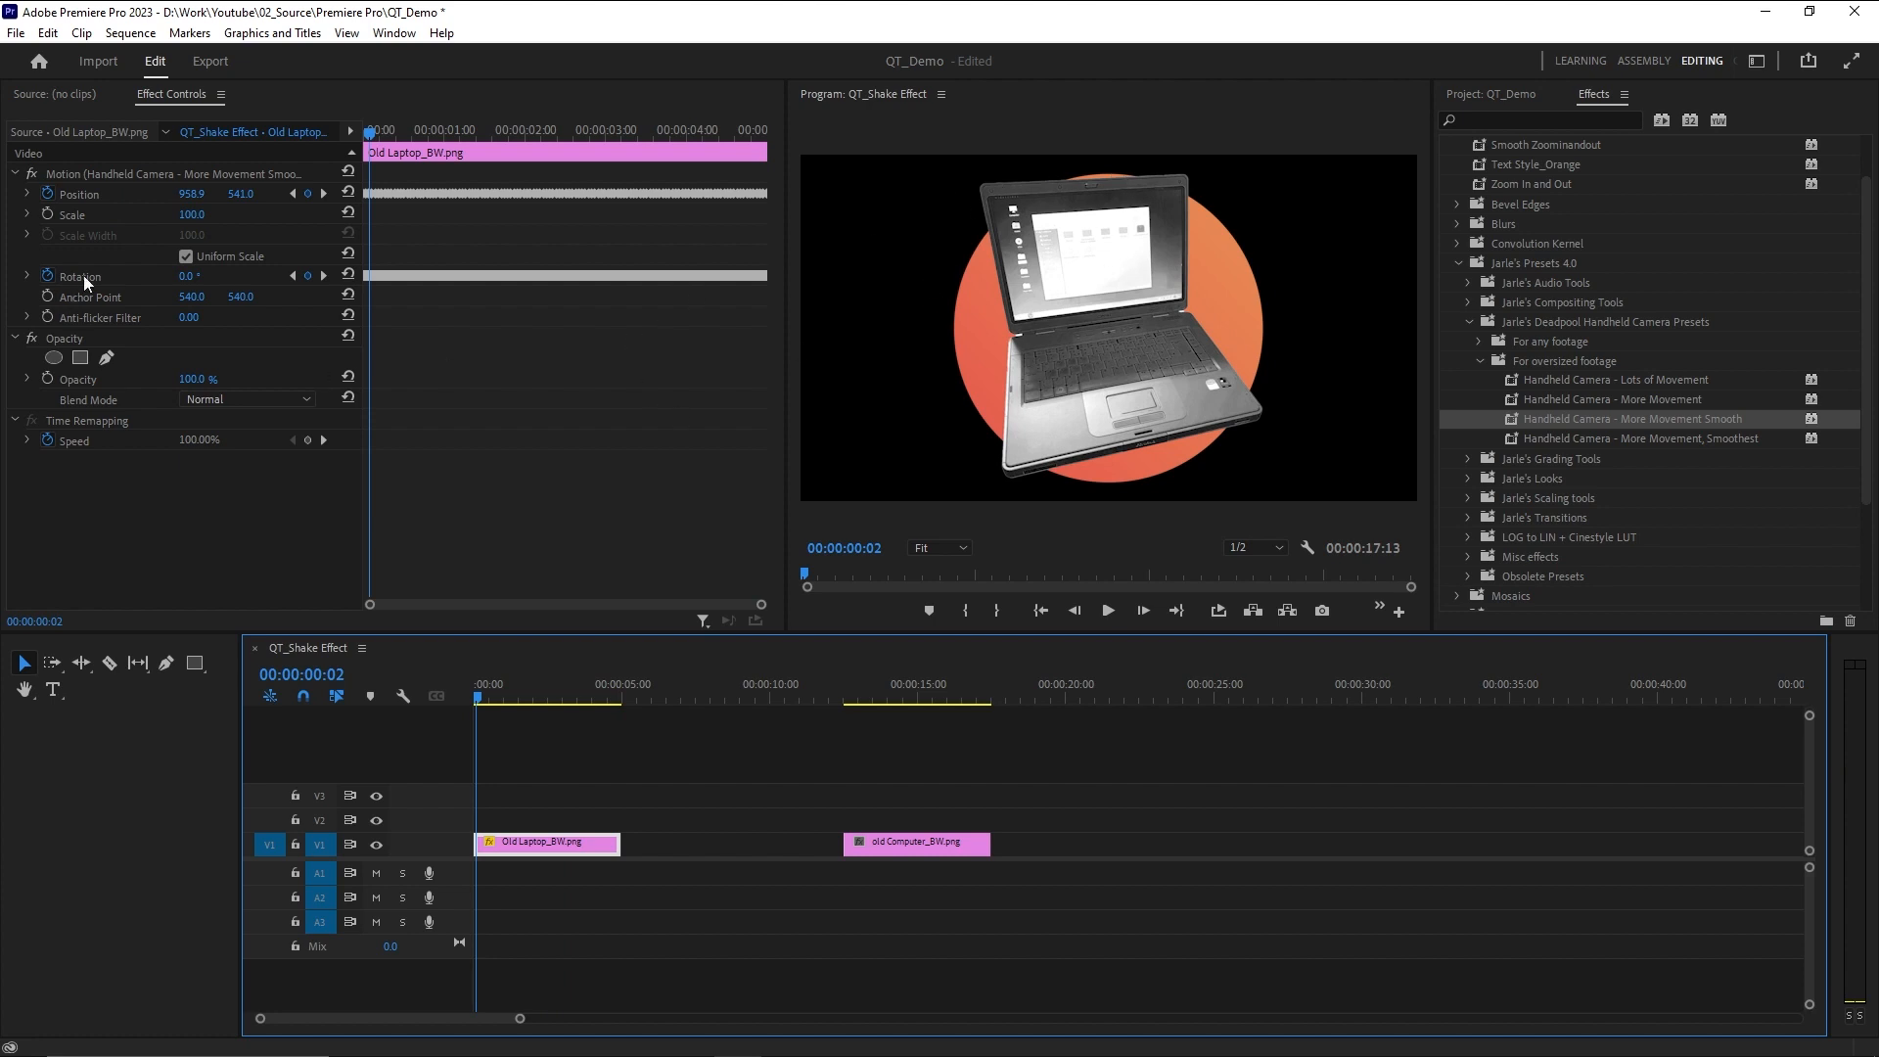
left_click_drag(191, 214, 124, 214)
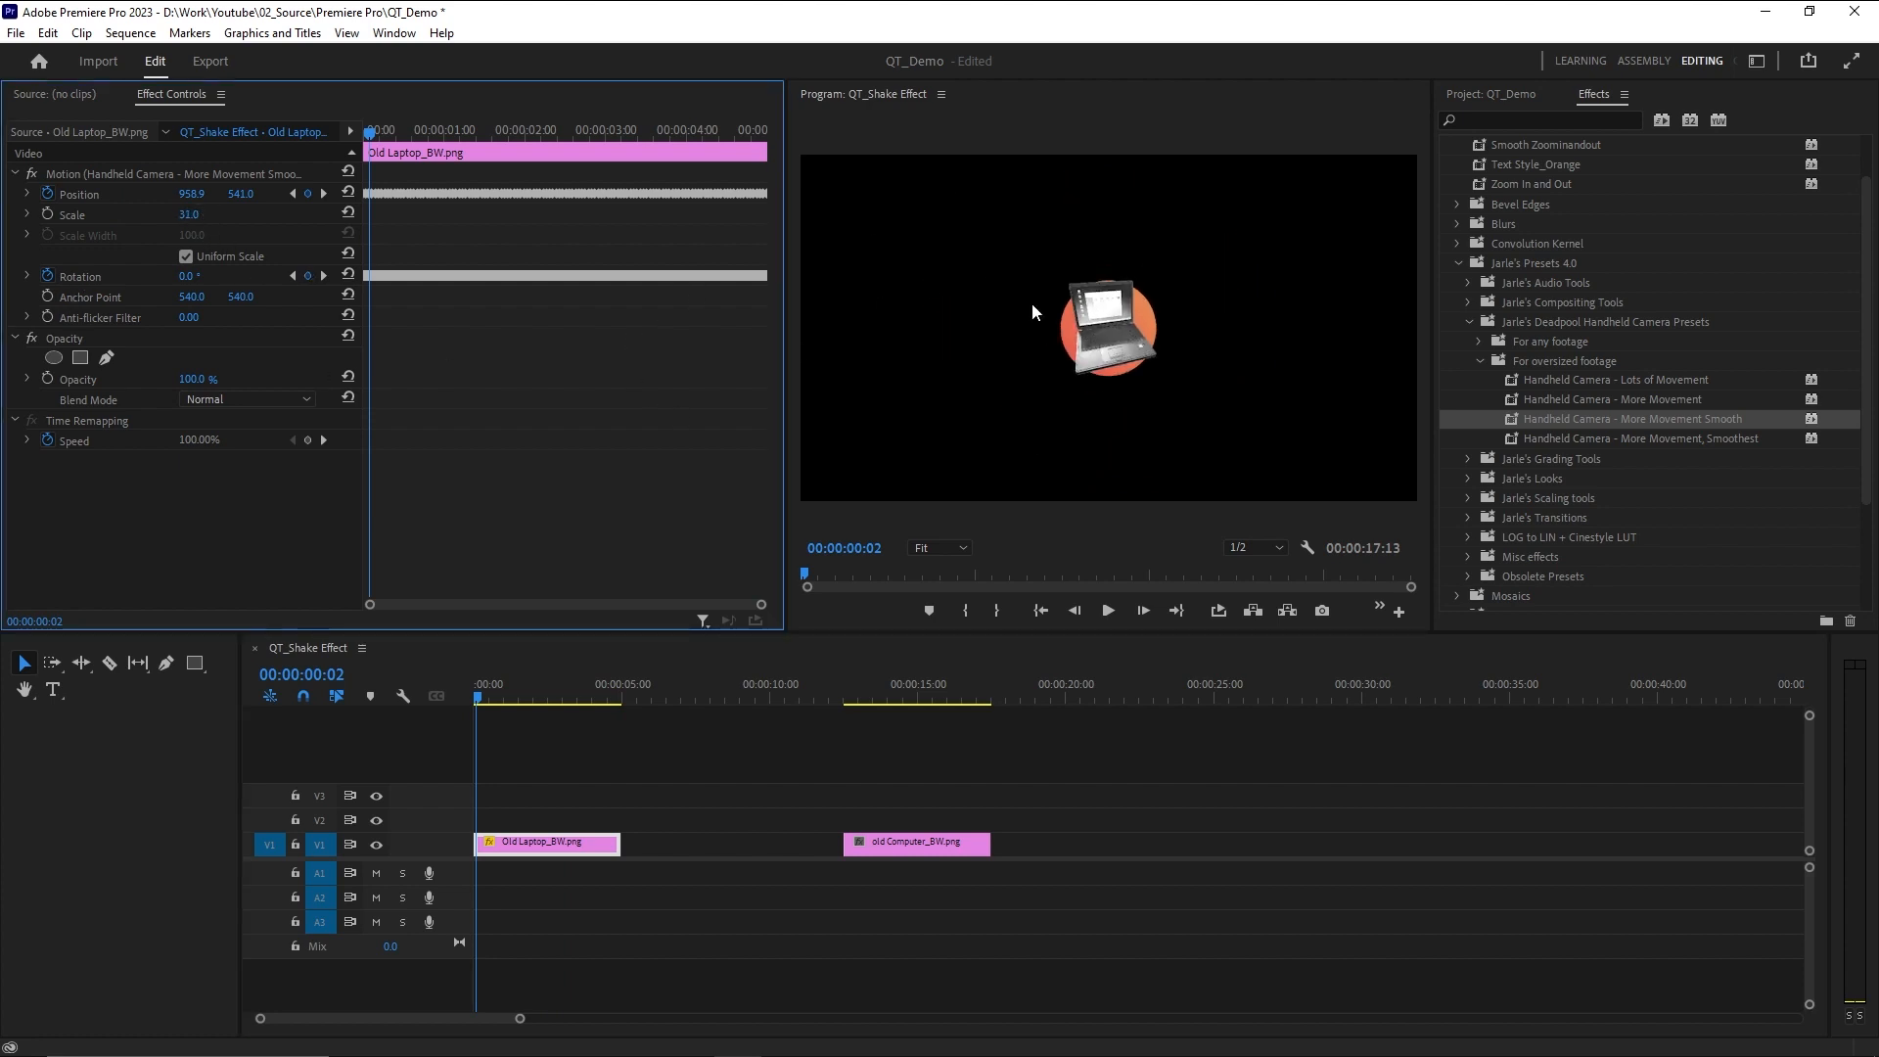
key("ctrl+z")
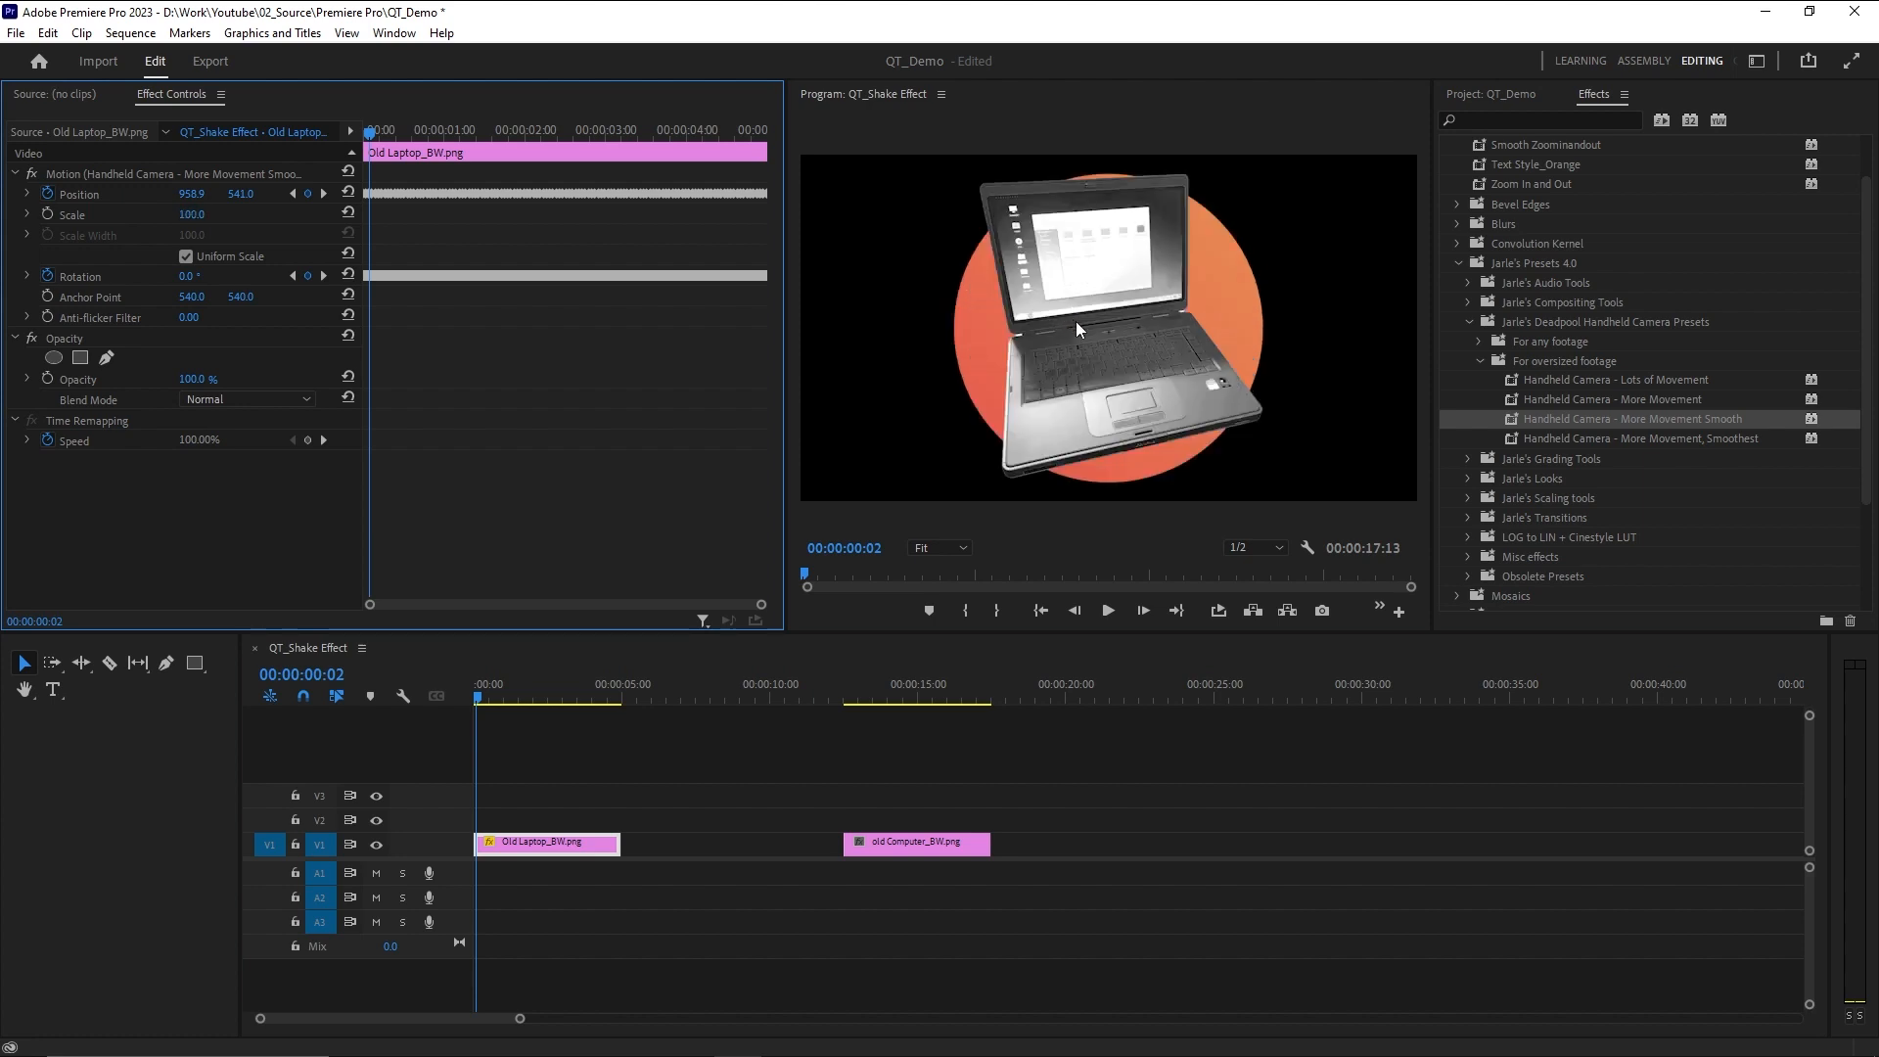
Find the Transform distort effect by searching for "transf" and add it to the Old Laptop_BW.png clip
left_click(1544, 118)
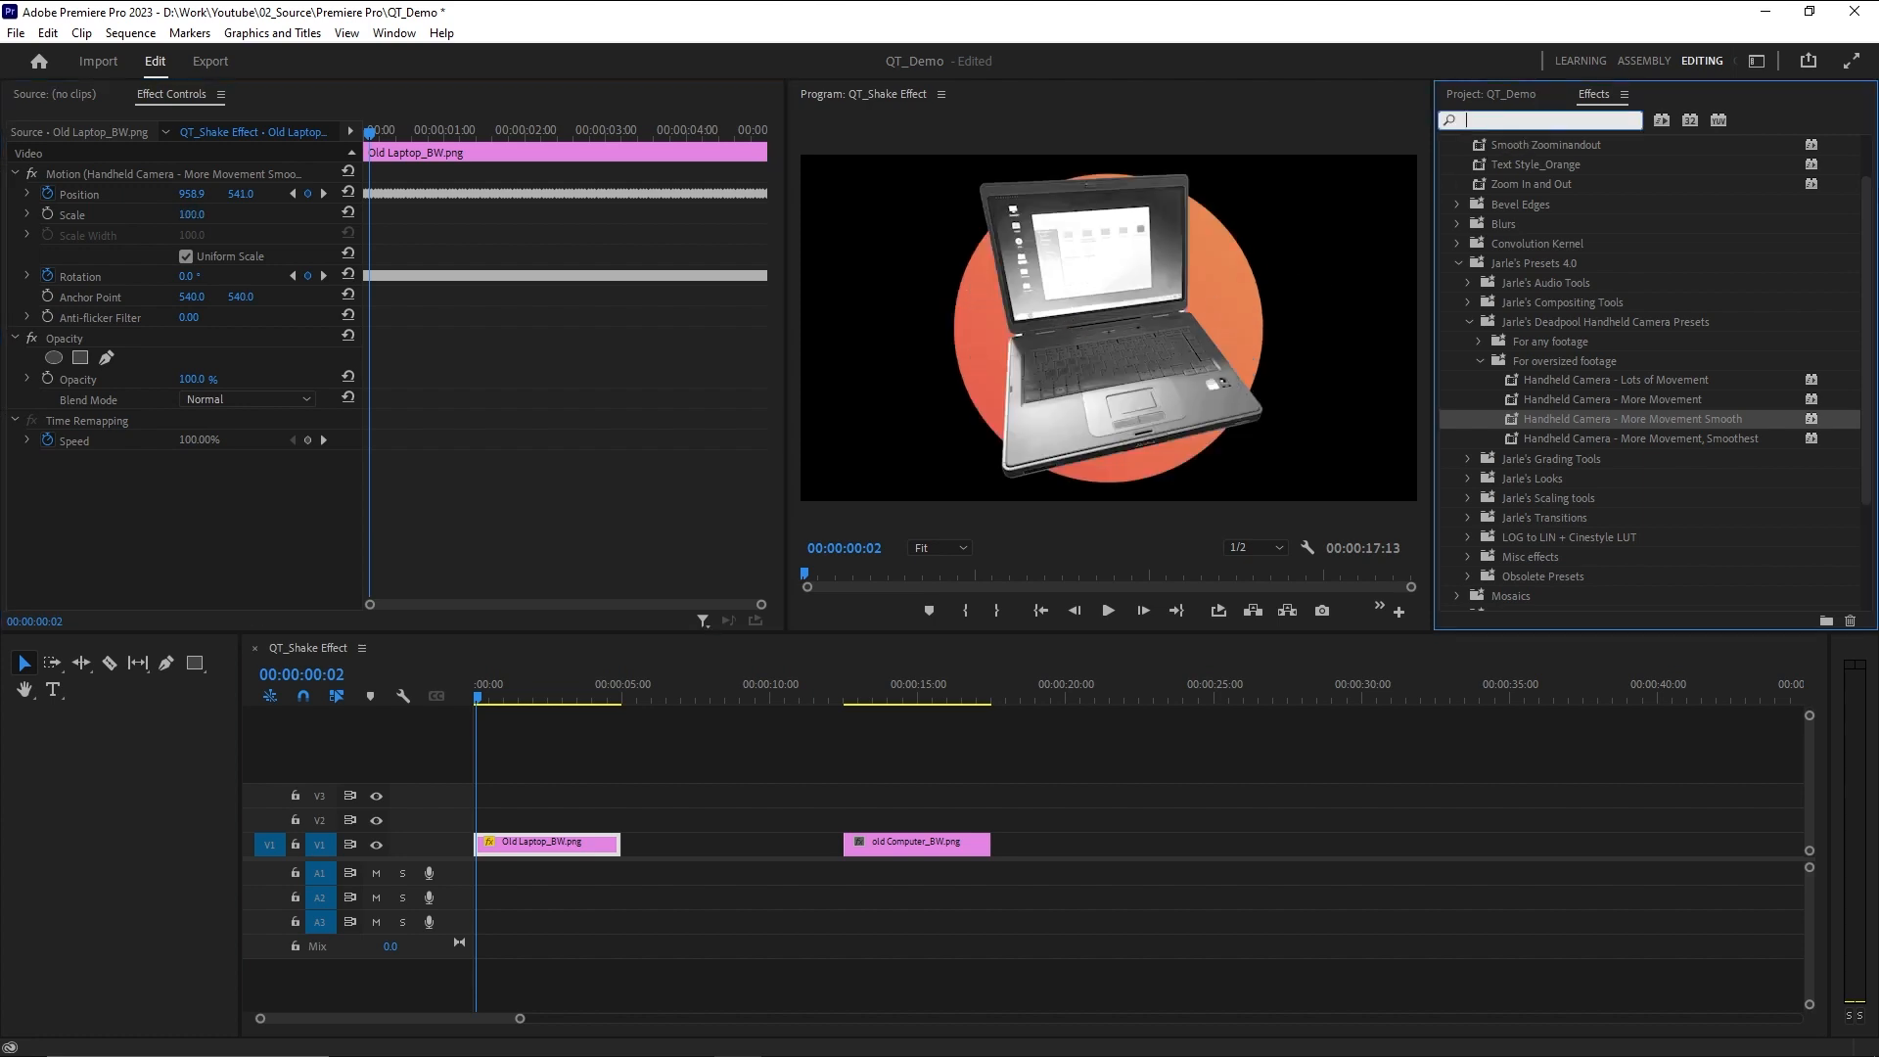
type("transf")
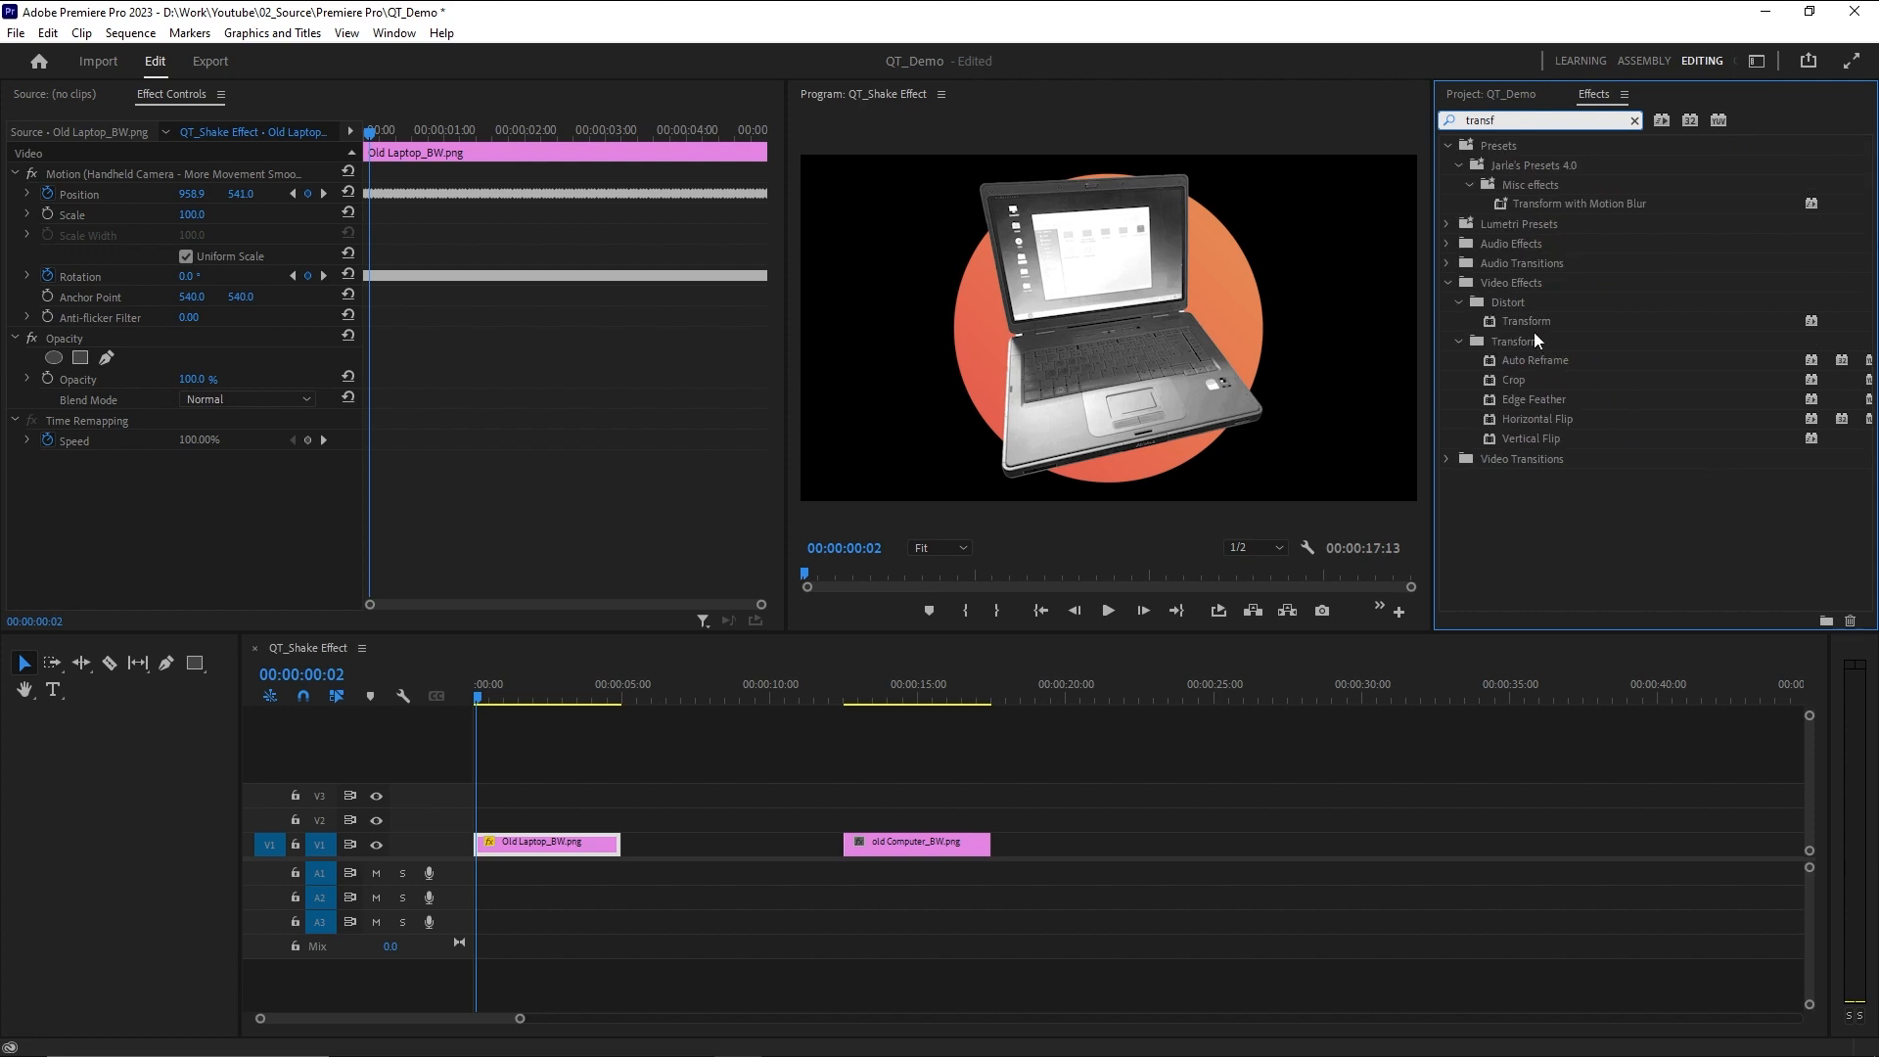
left_click_drag(1538, 326, 172, 495)
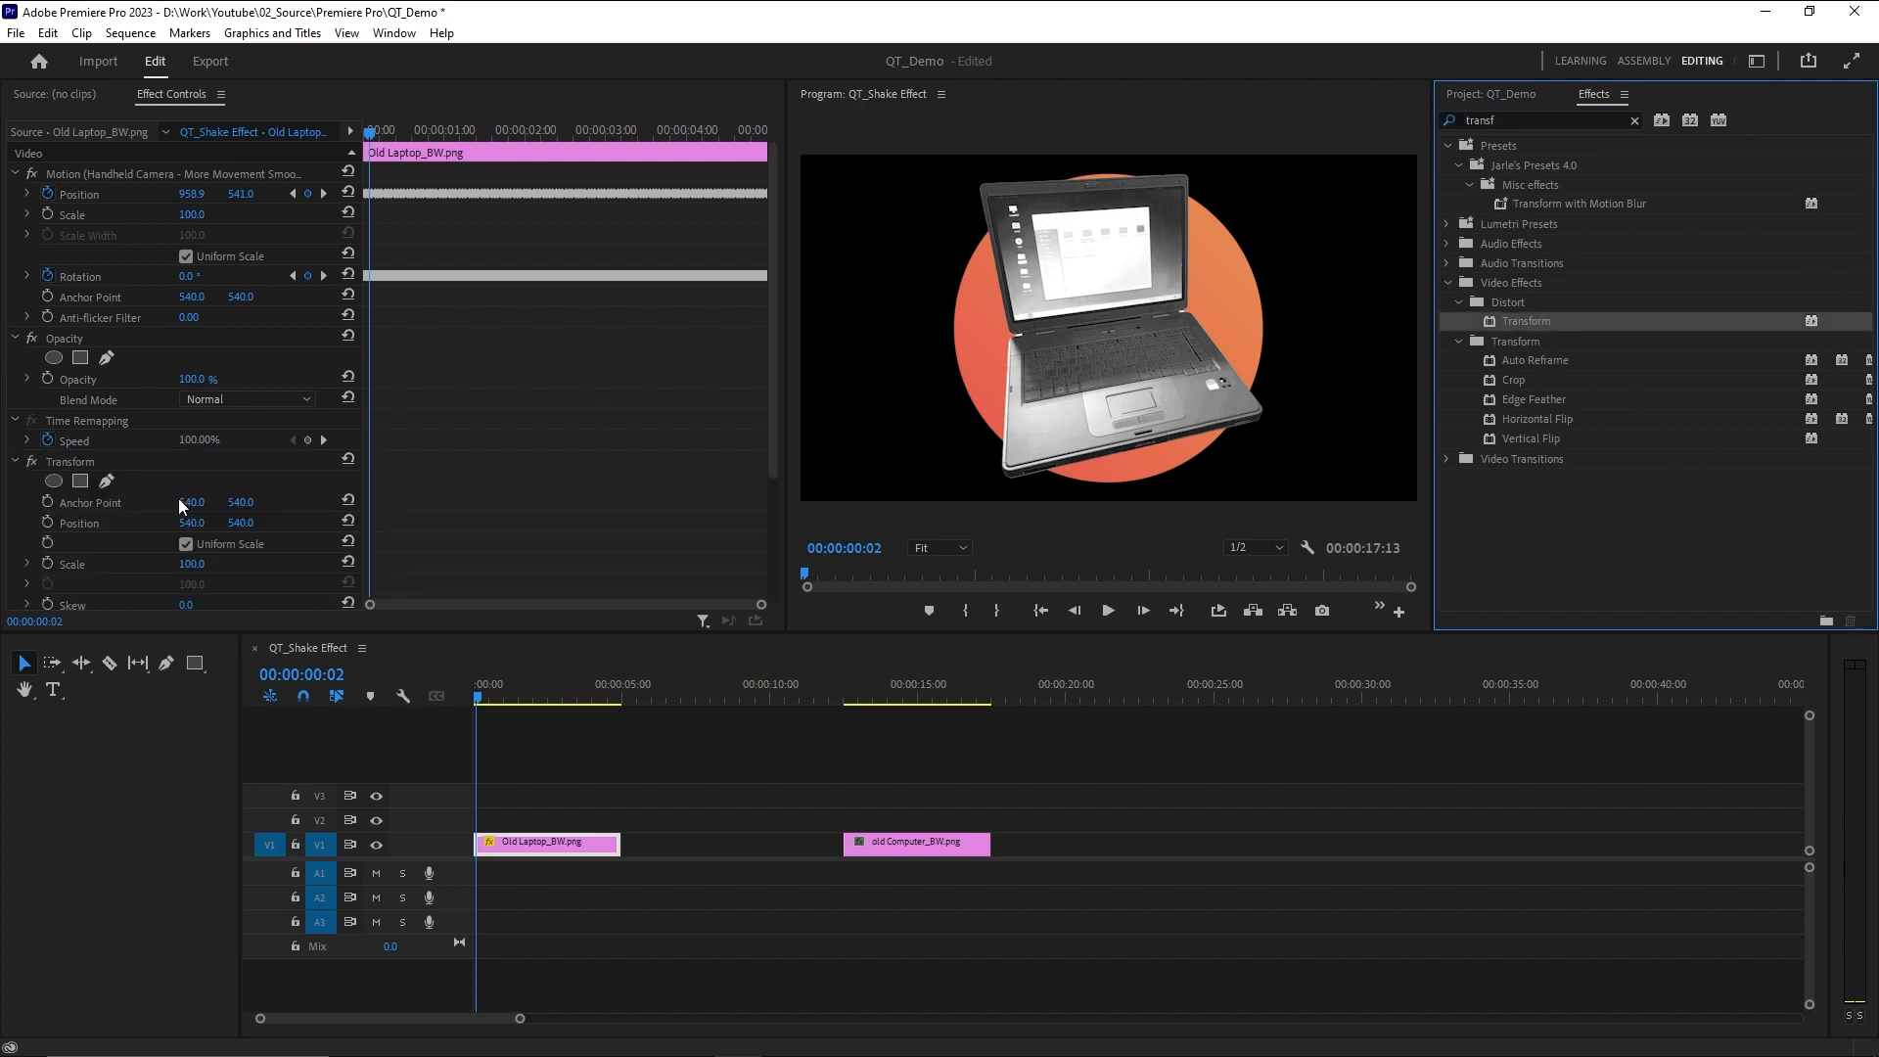
scroll(102, 513, "down", 2)
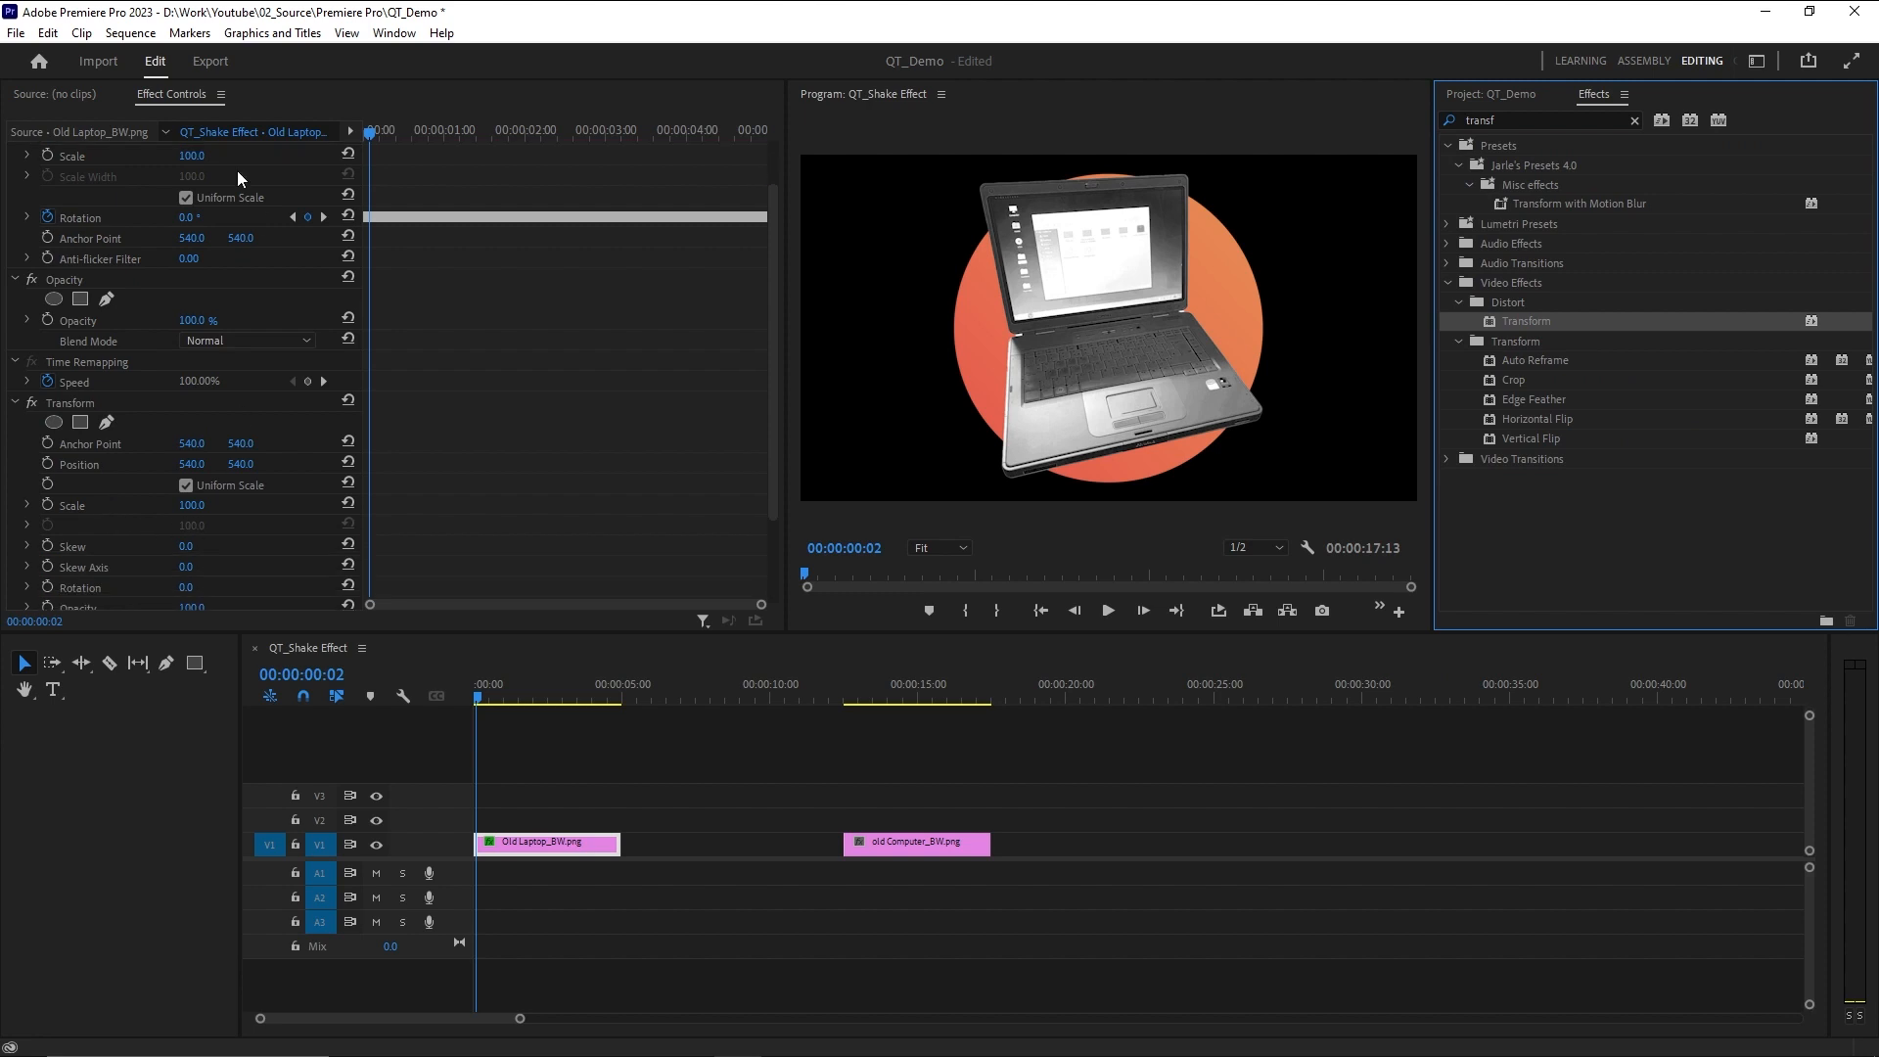
scroll(134, 274, "up", 2)
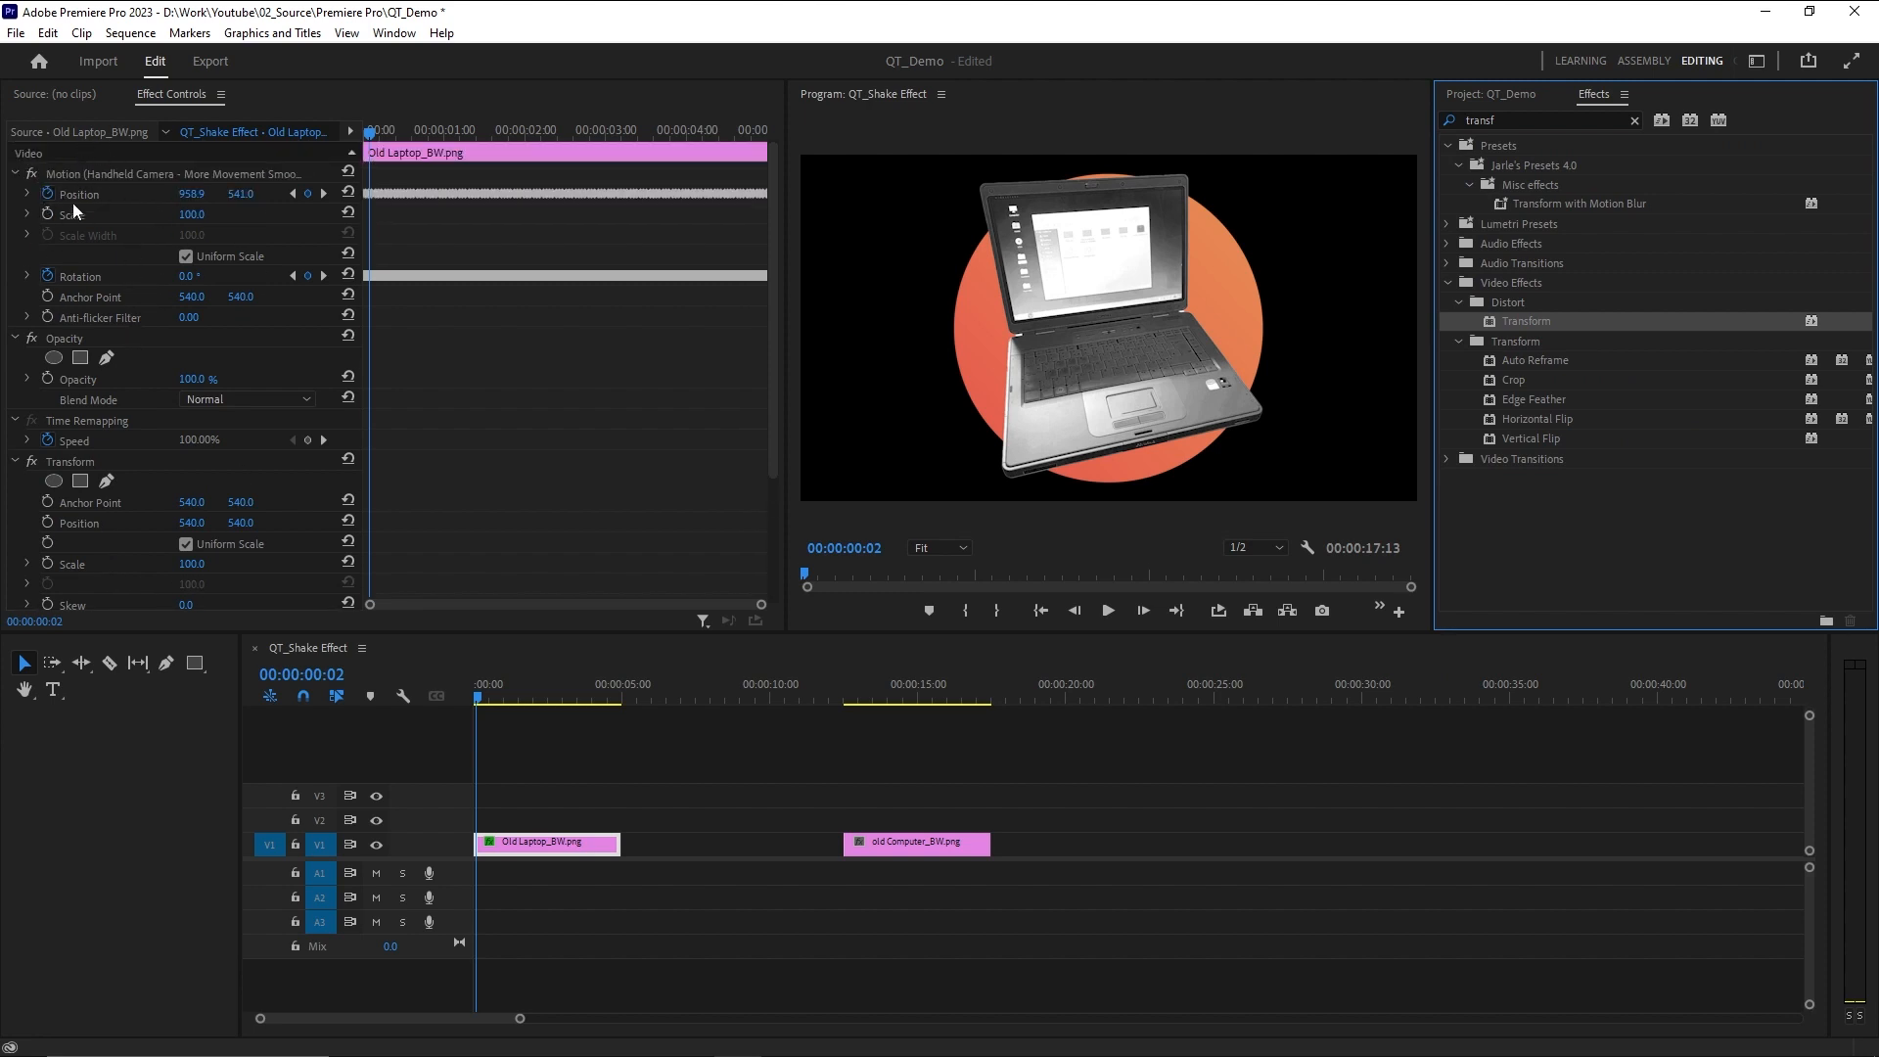
scroll(90, 304, "down", 4)
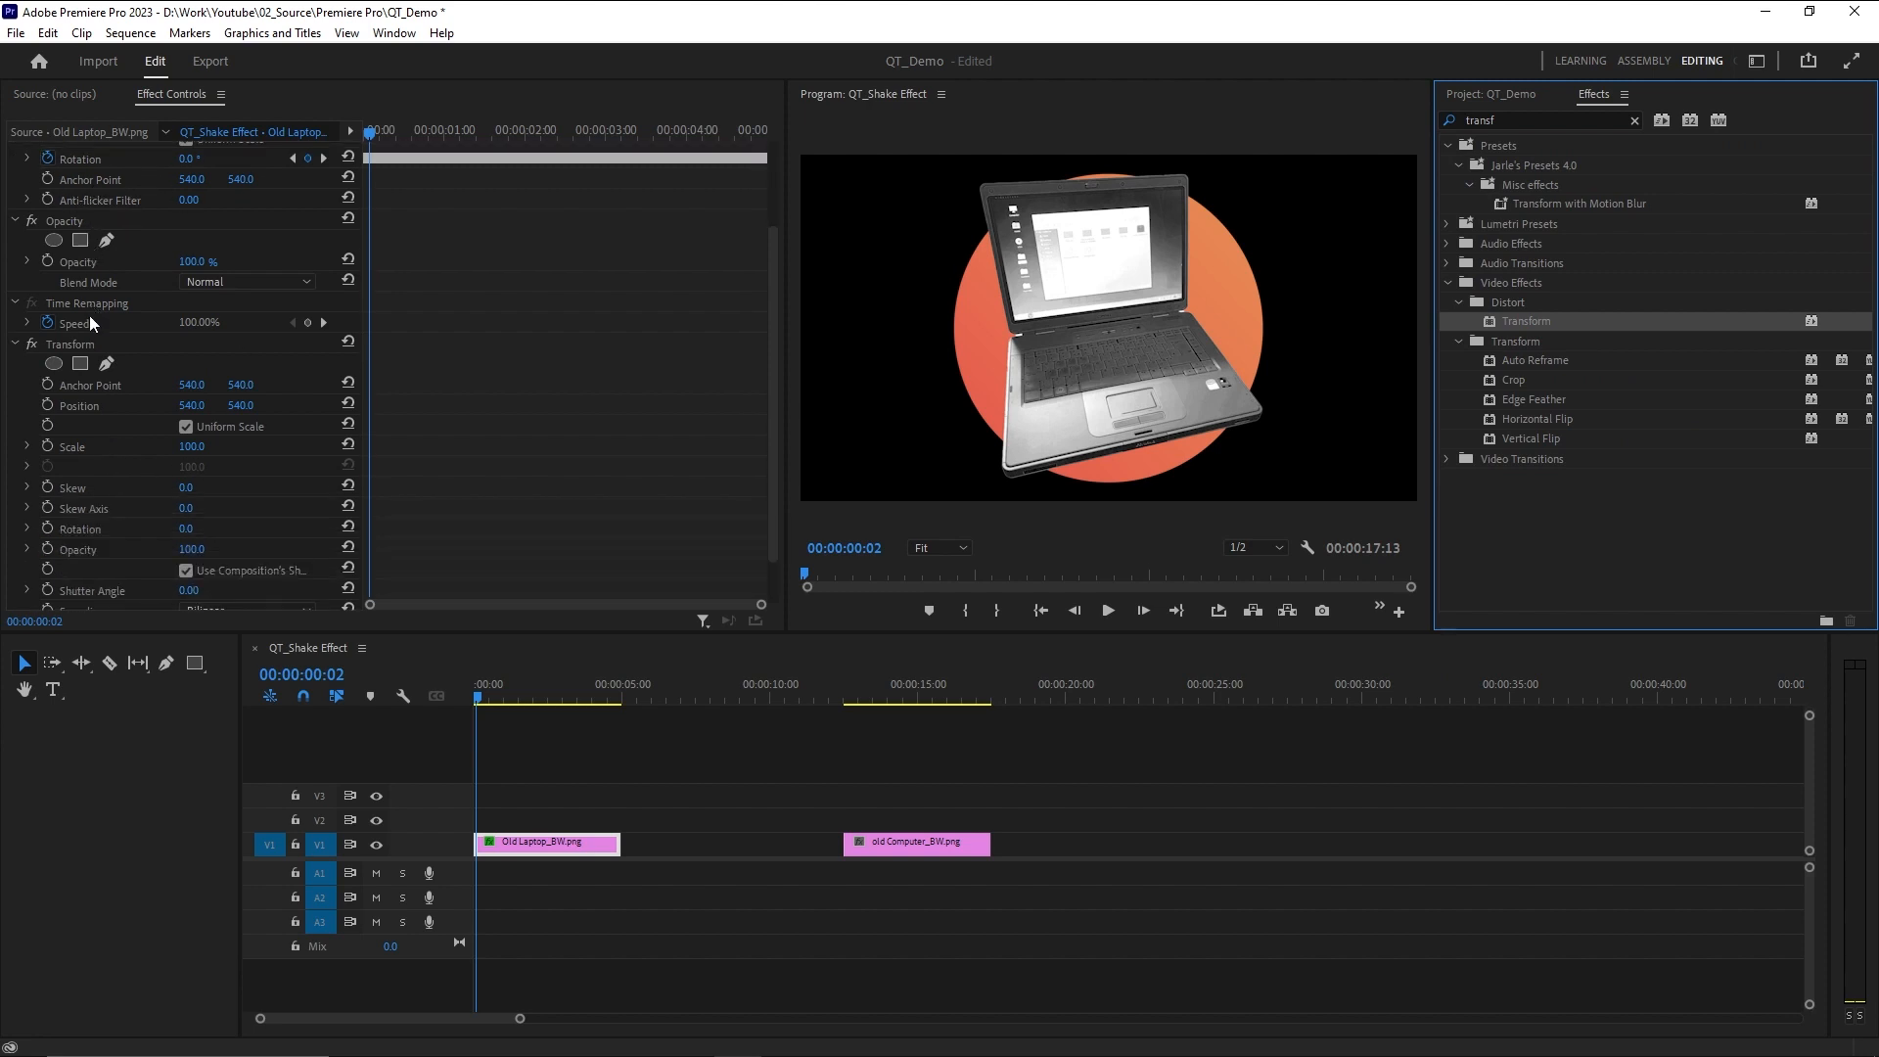
Try shifting the Transform effect's horizontal position, undo it, and set the Transform scale to 55
left_click_drag(192, 404, 290, 404)
key("ctrl+z")
left_click_drag(191, 447, 103, 405)
key("ctrl+z")
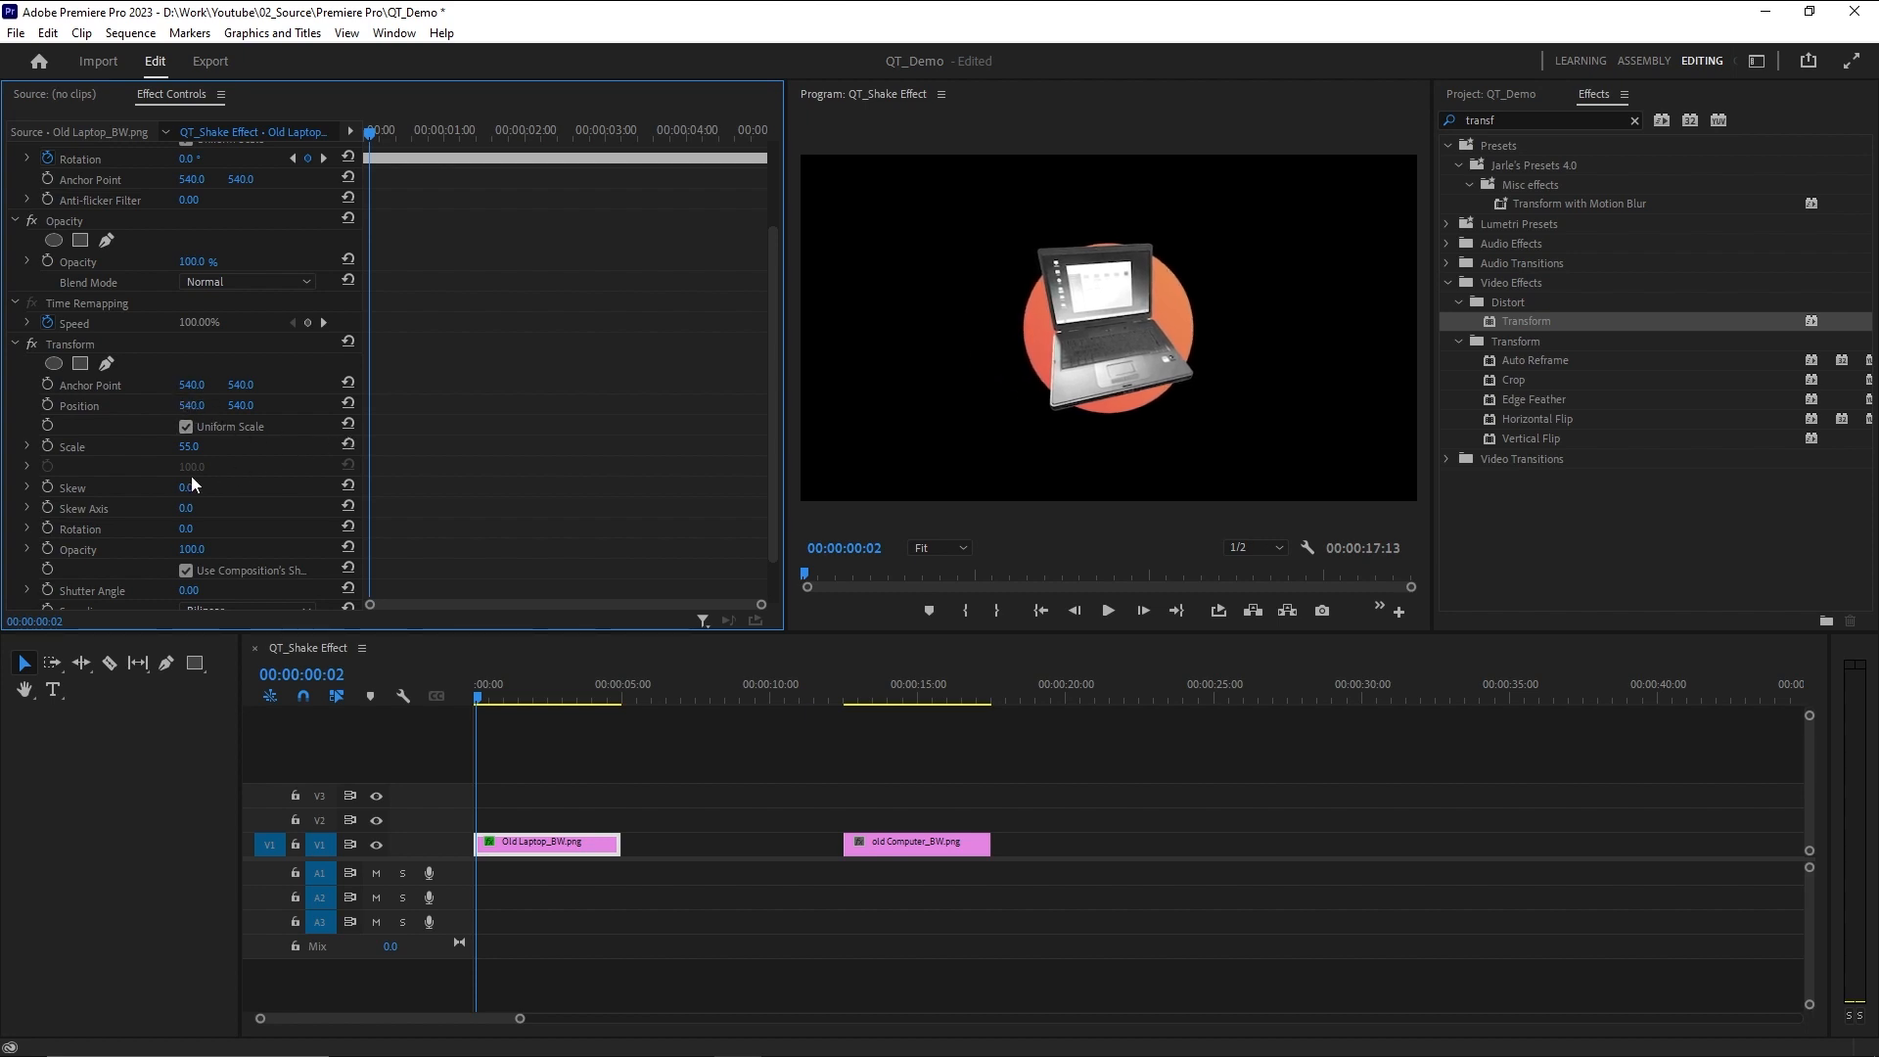
Animate the Transform scale from 0 at the first frame to 55 a few frames into the clip
left_click(414, 697)
key("Home")
left_click(47, 446)
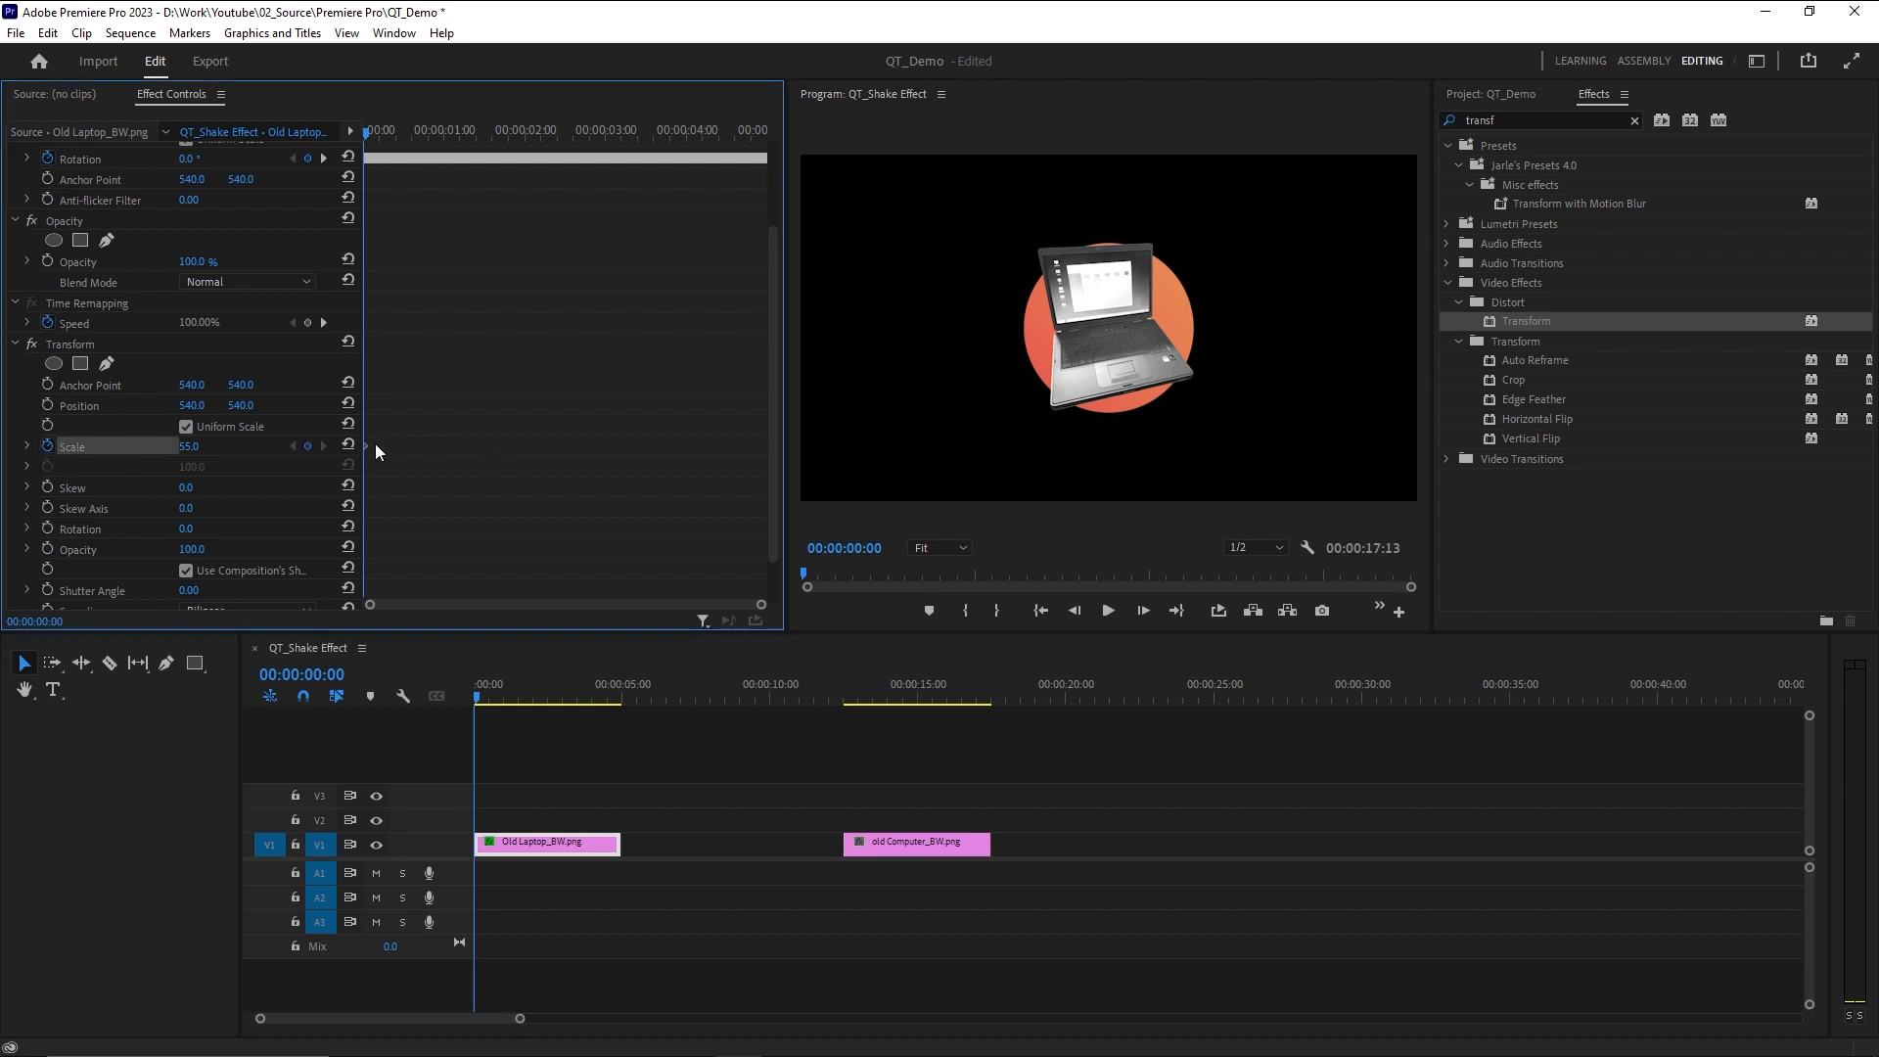
left_click_drag(366, 445, 385, 446)
left_click(191, 447)
type("0")
key("Return")
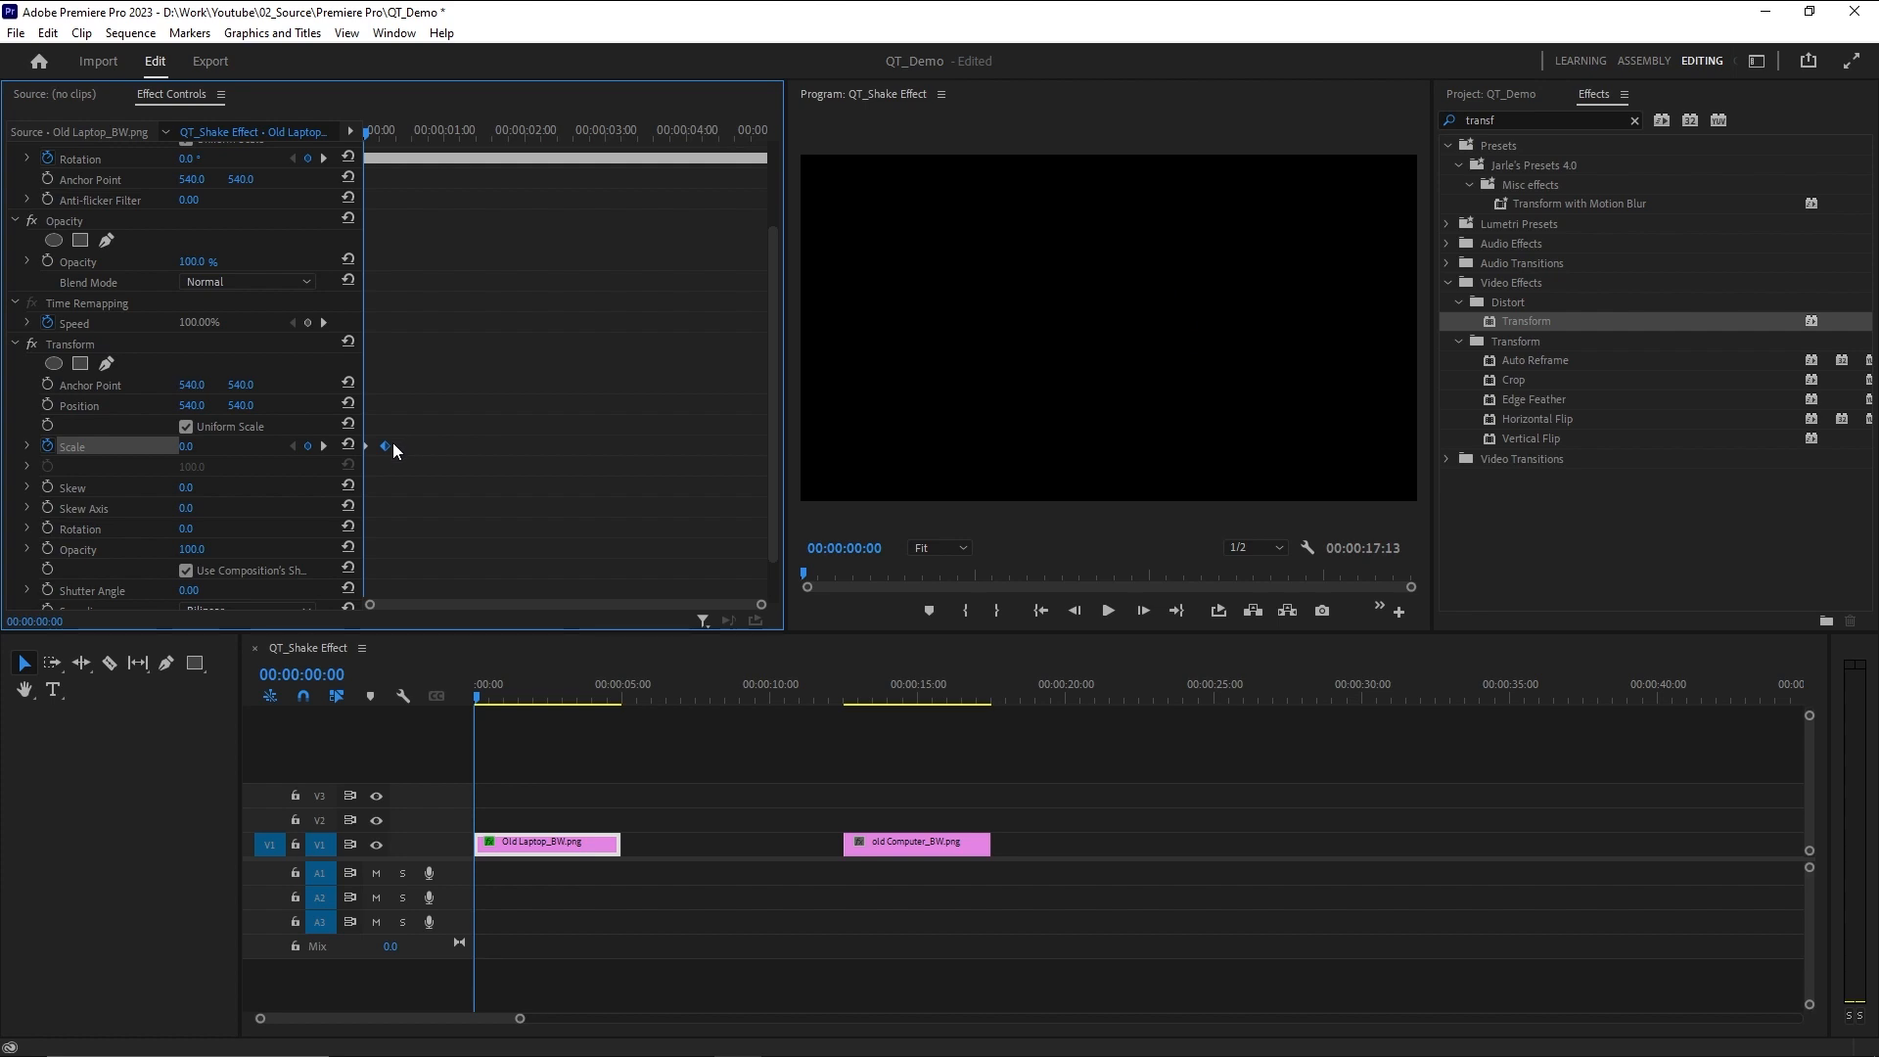
Preview the scale-up animation and remove all keyframes from the Transform scale
scroll(194, 302, "up", 2)
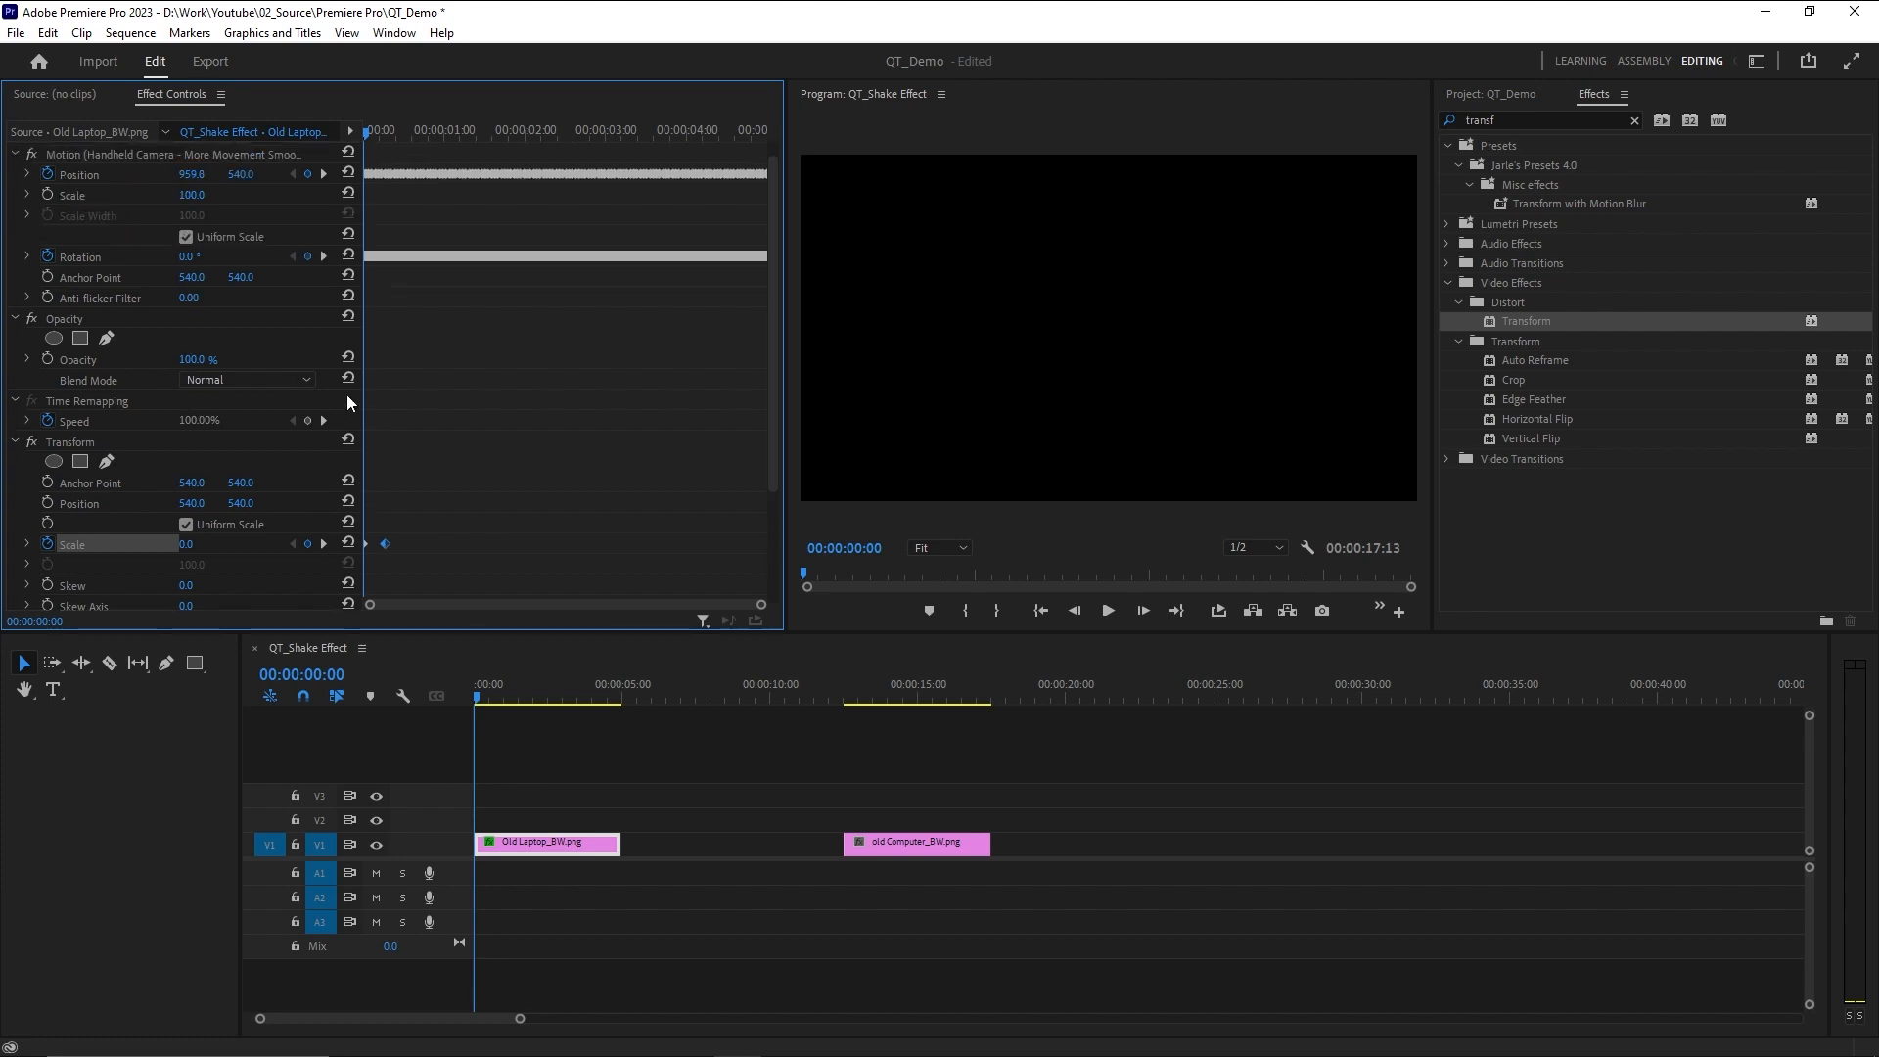
key("space")
key("space")
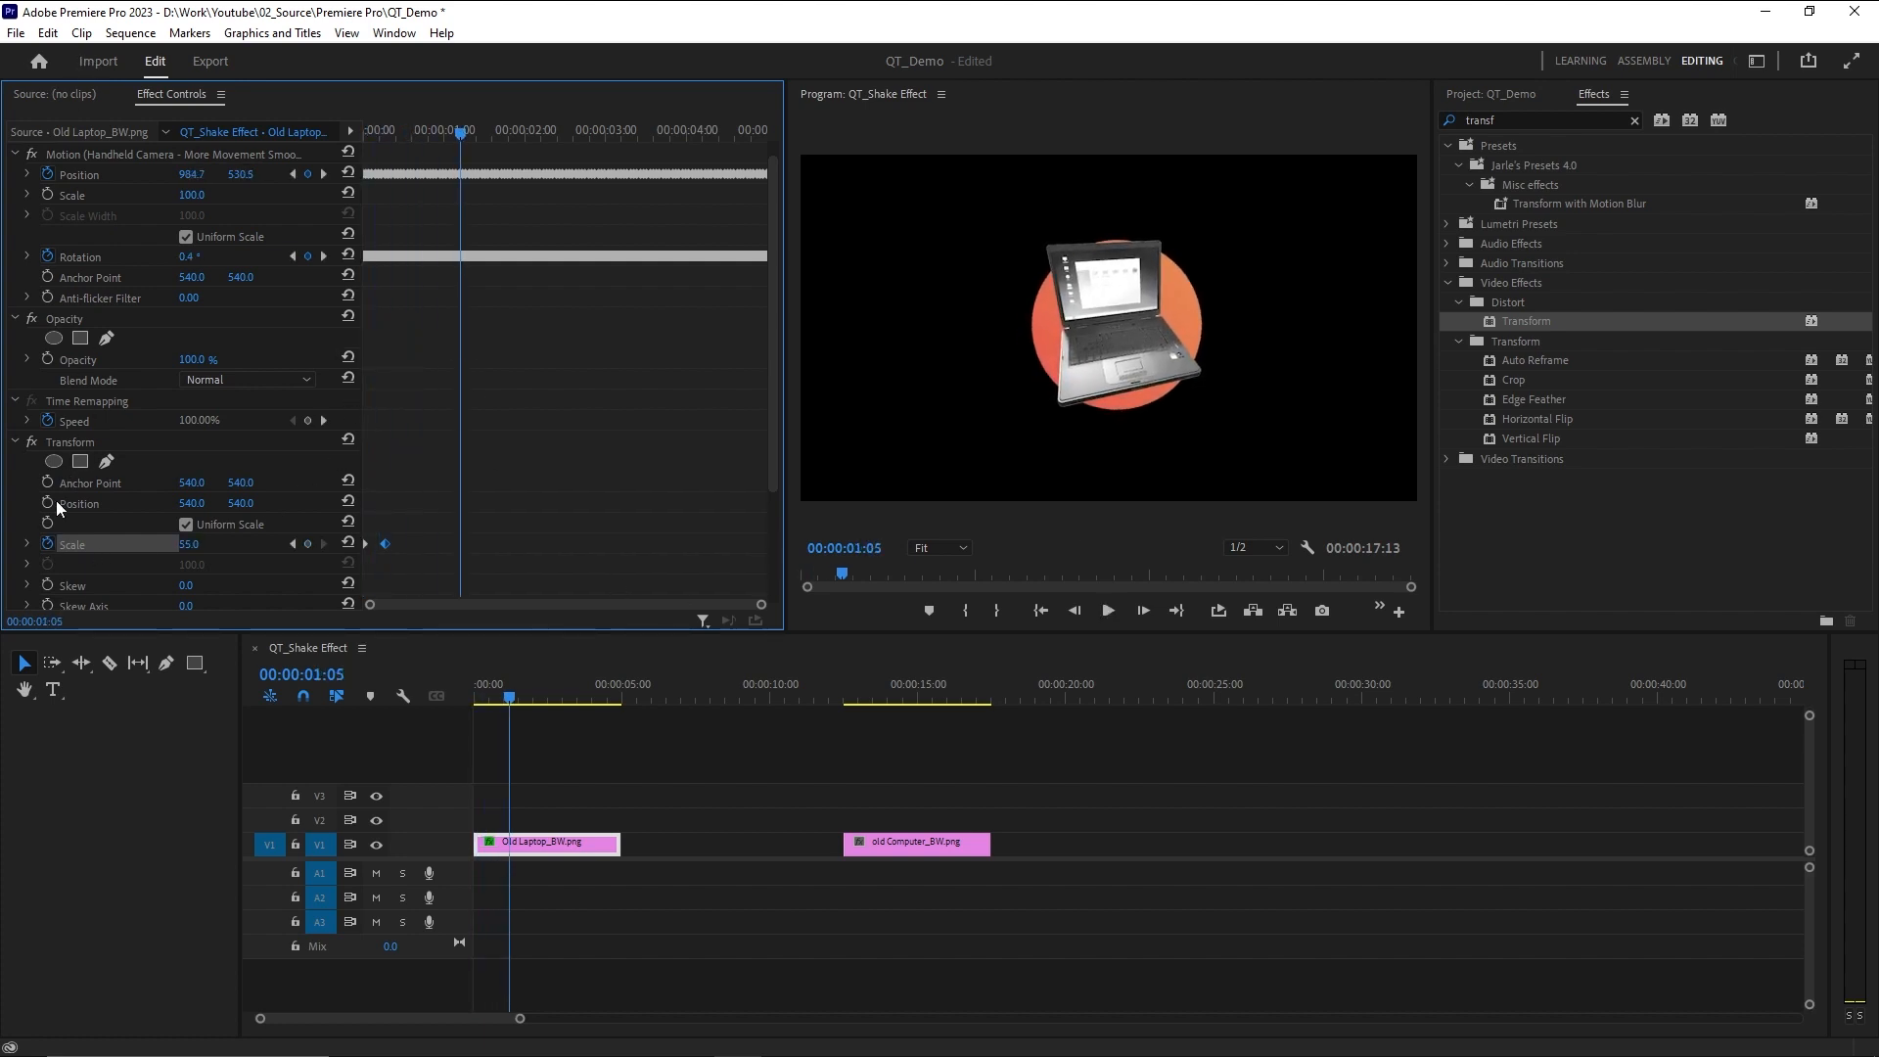
left_click(47, 543)
left_click(1016, 554)
Animate the Transform position from further left at the first frame to 540, 540 about half a second in
key("Home")
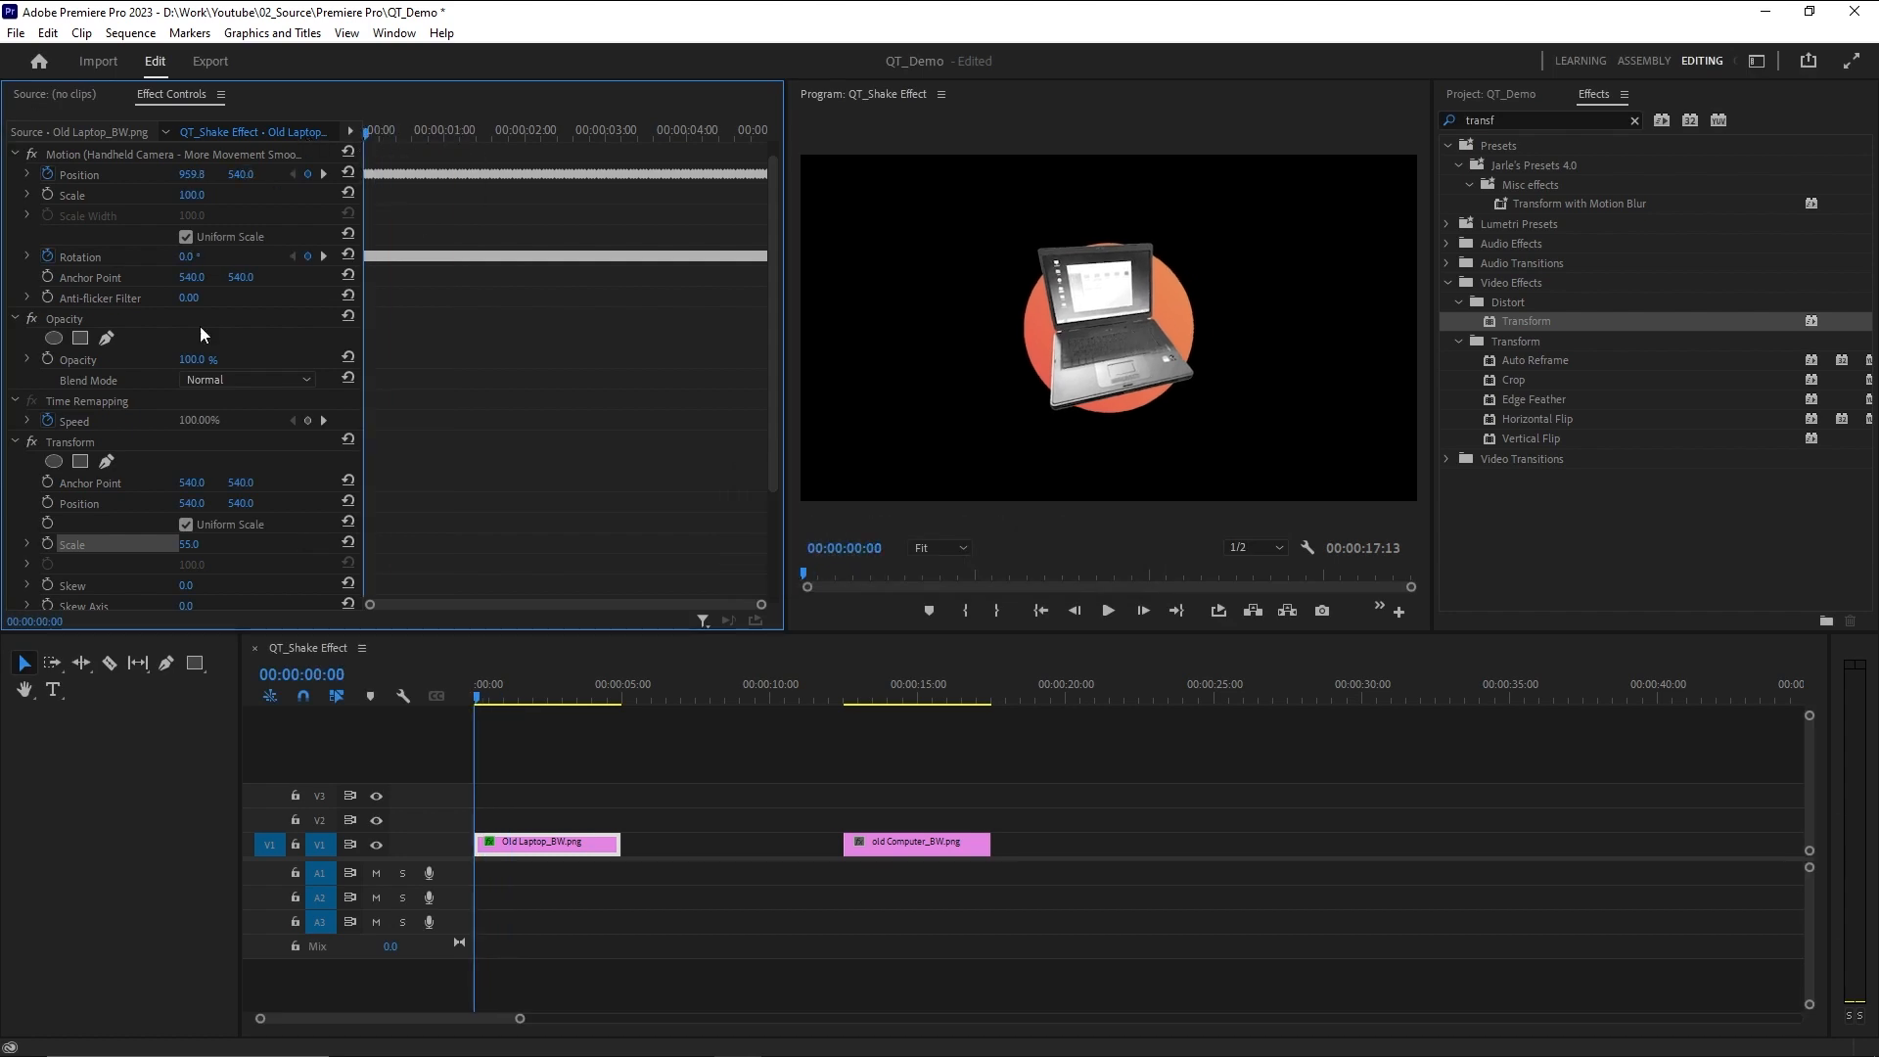
left_click(47, 503)
left_click_drag(364, 502, 403, 503)
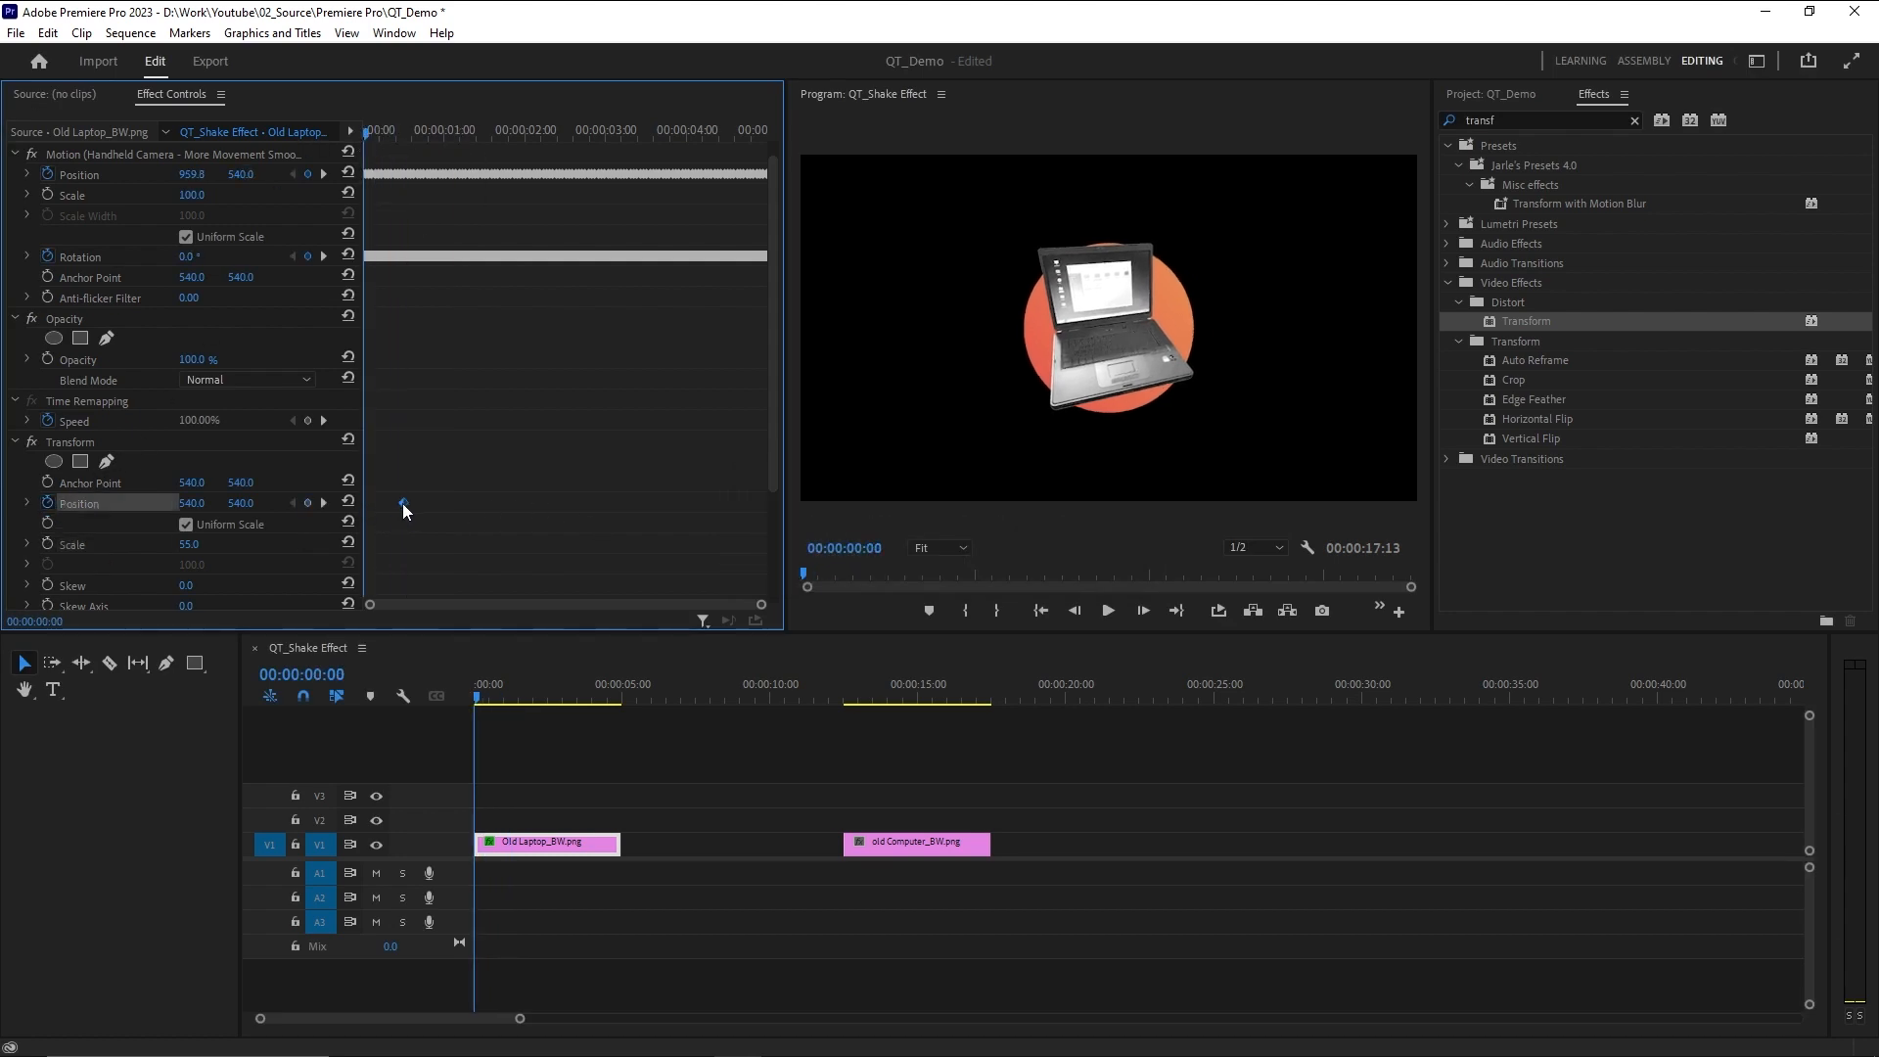
left_click_drag(194, 504, 98, 511)
Play the laptop clip to preview the position animation combined with the handheld camera shake
key("space")
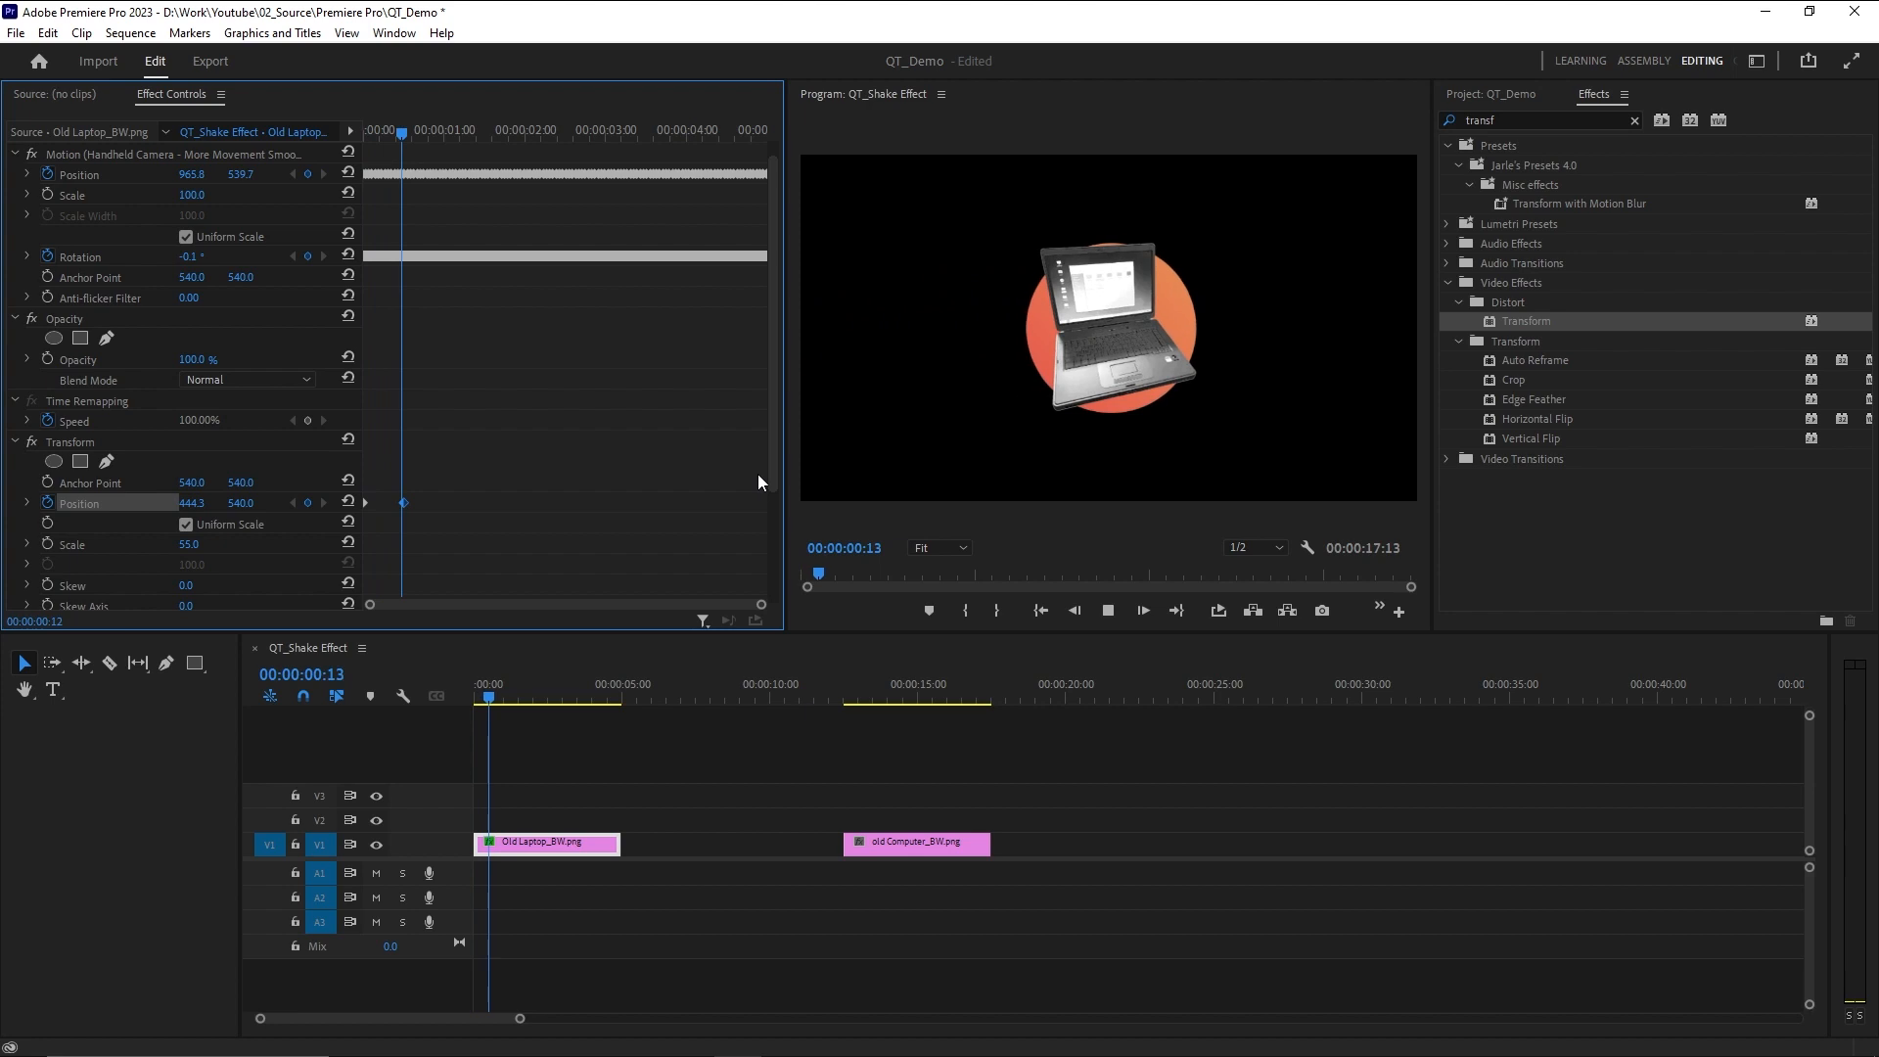
key("space")
key("space")
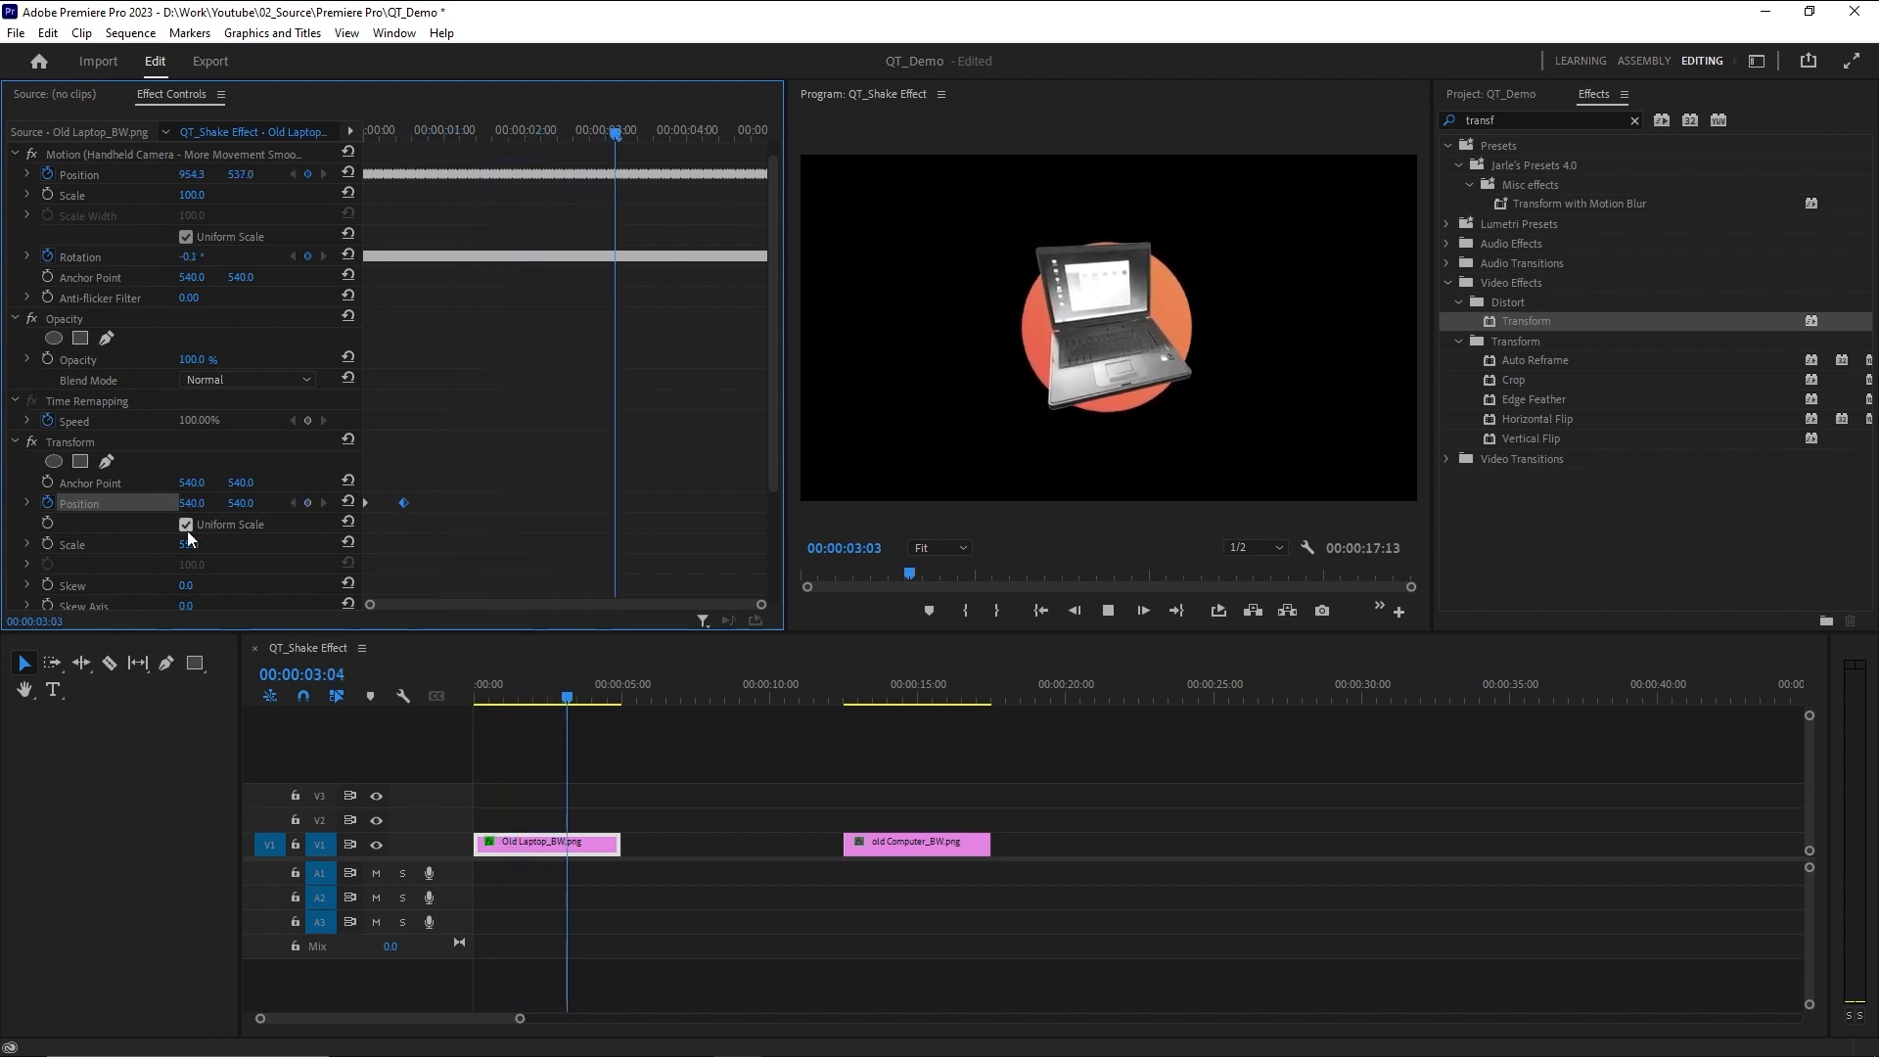
key("space")
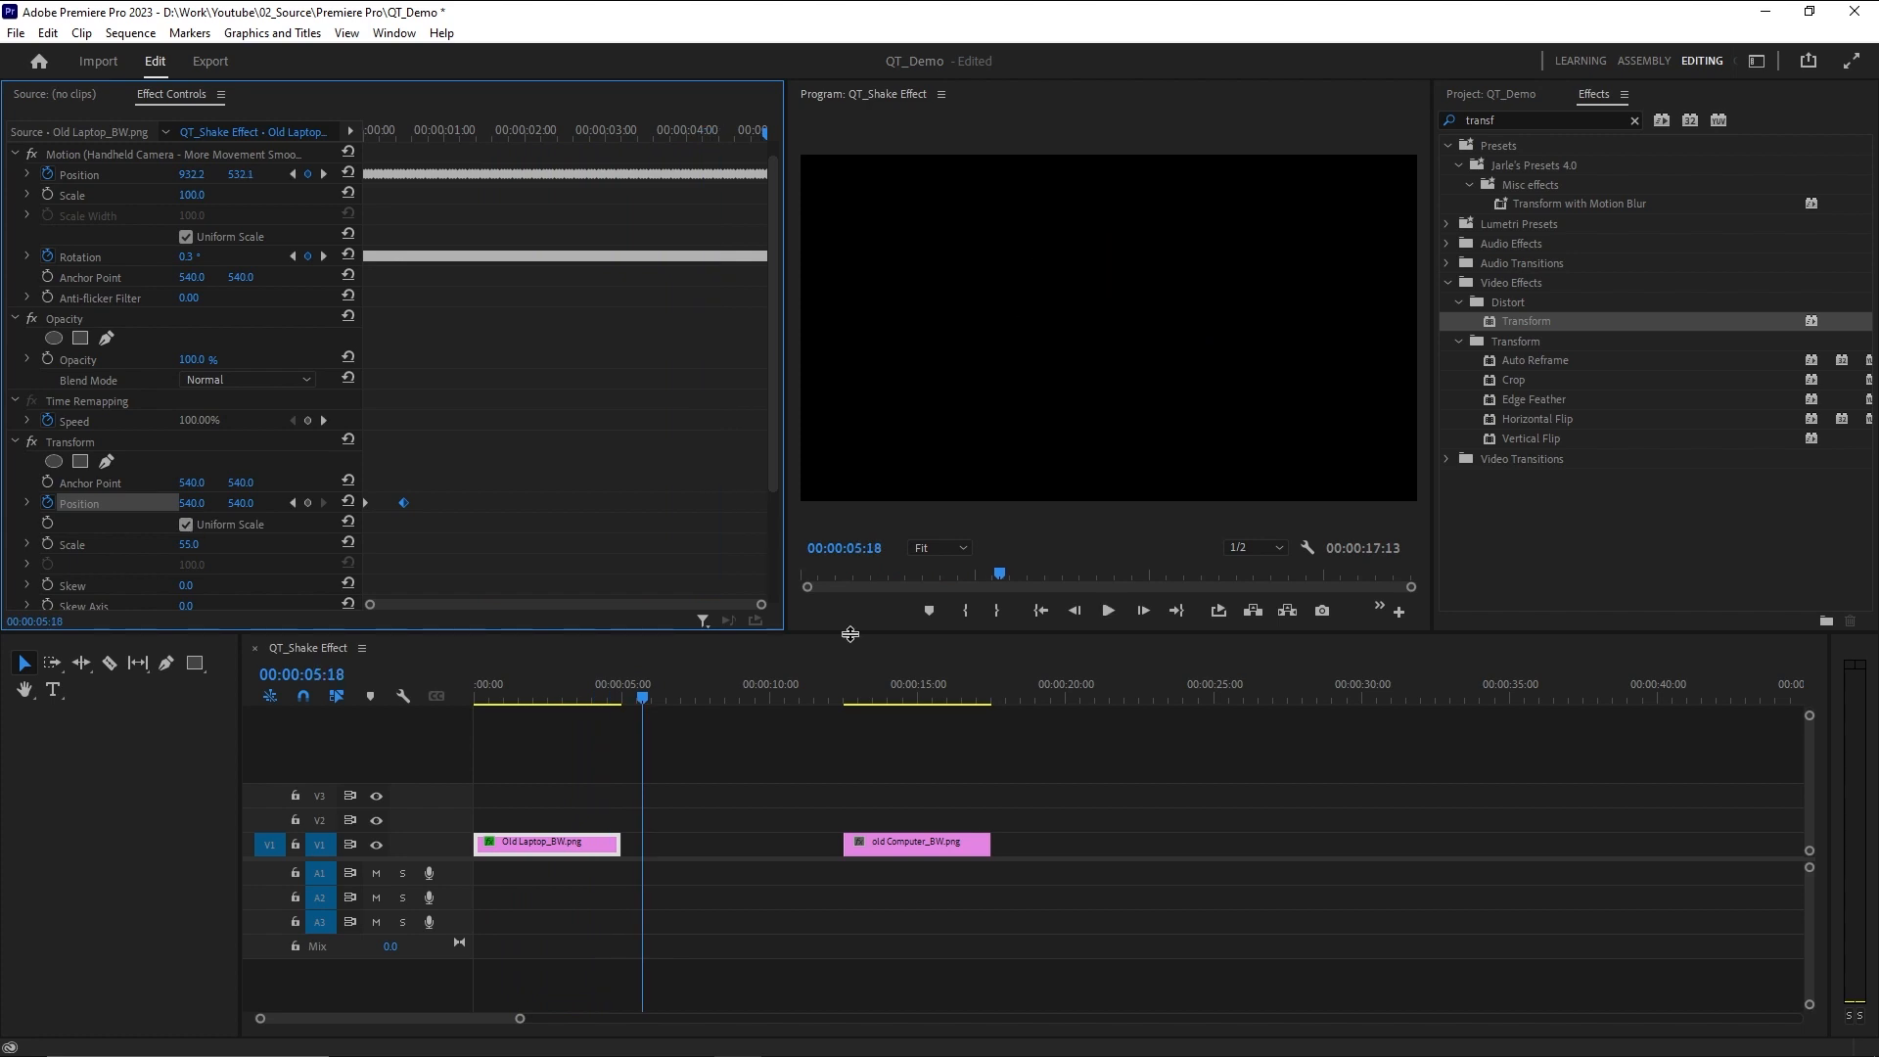